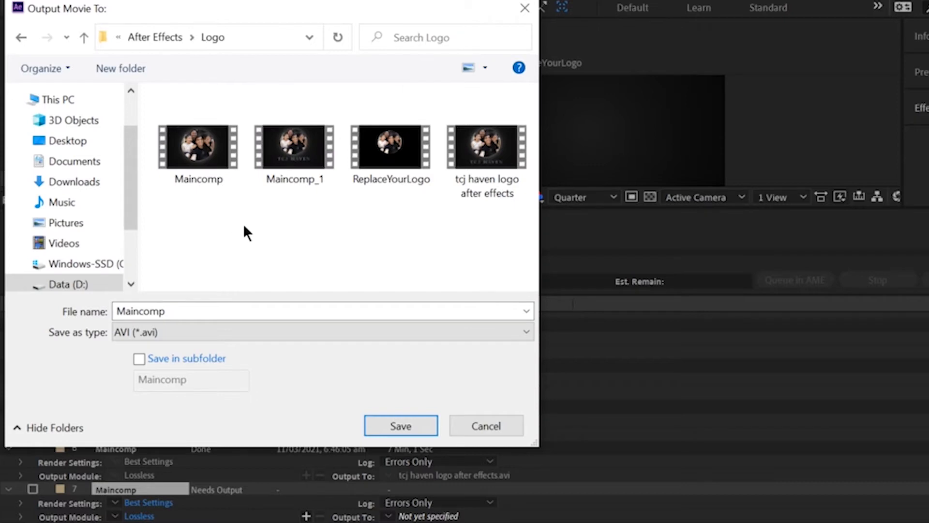
Name the output movie "sample logo for media encoder tutorial" and save it
type("sample l")
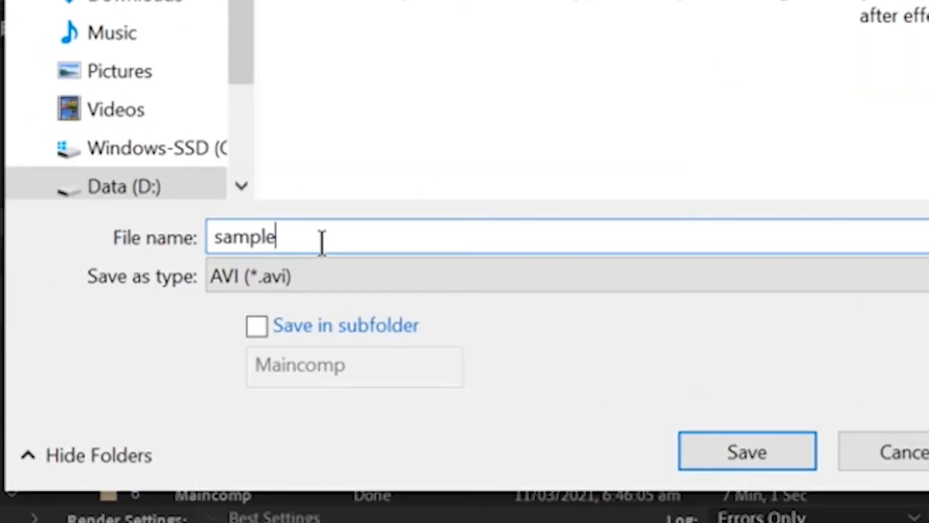
type("ogo media en")
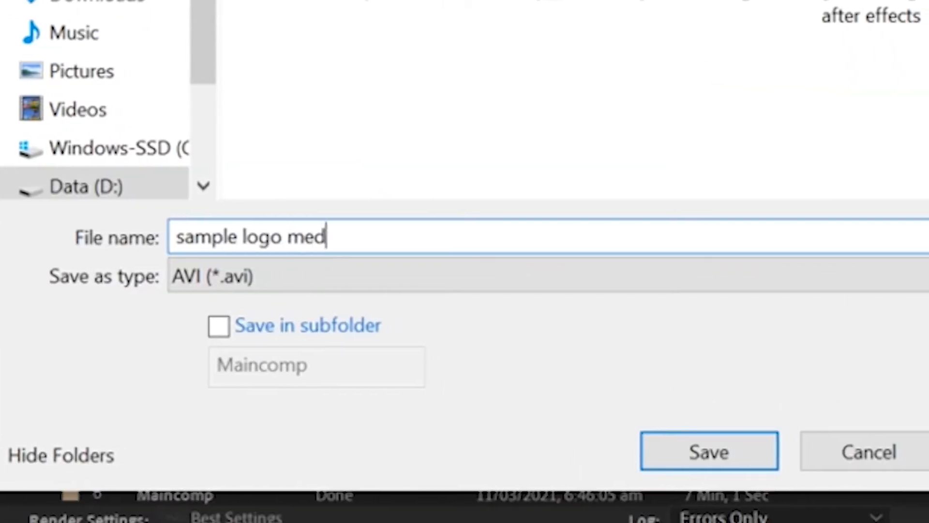
type("coder tur")
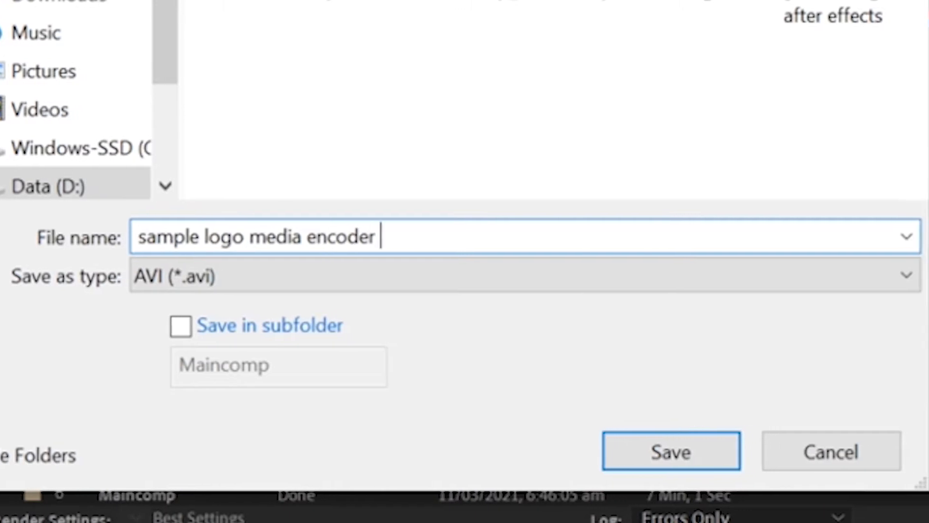
key("BackSpace")
type("torial")
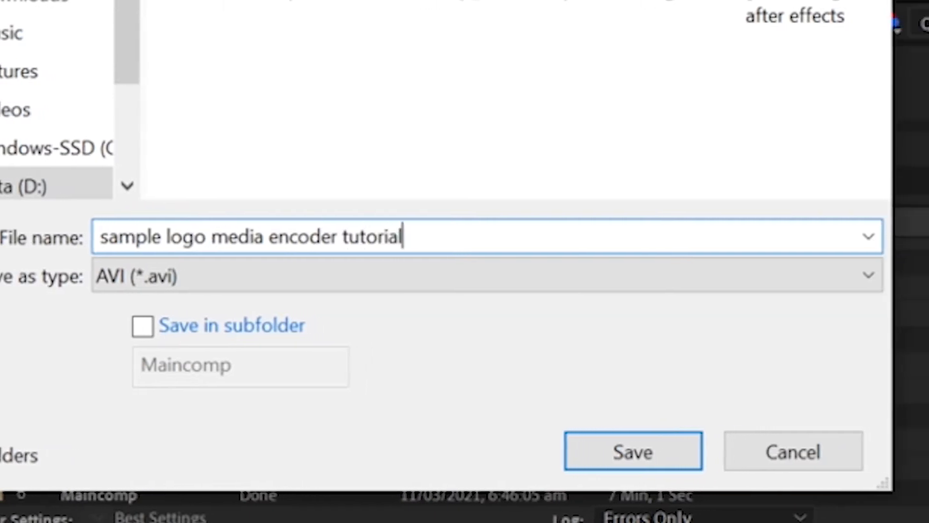
left_click(231, 237)
type("for")
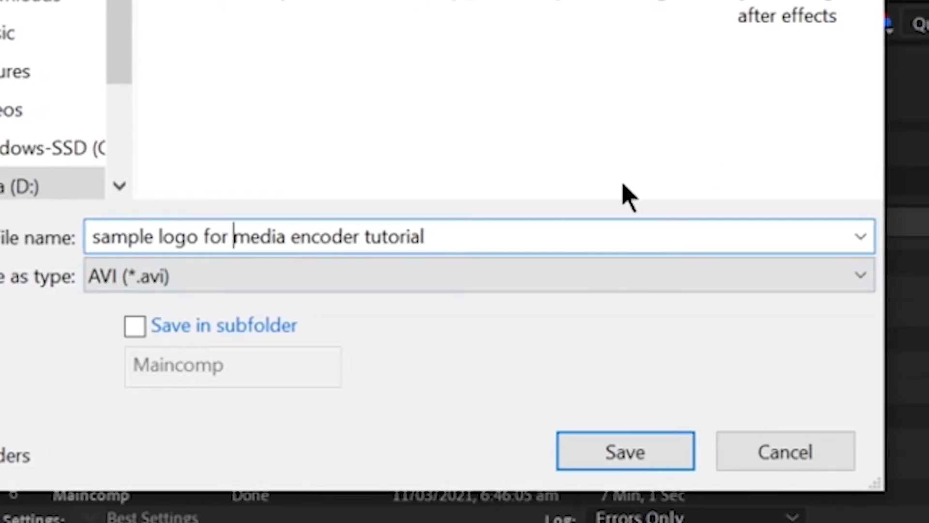
left_click(653, 455)
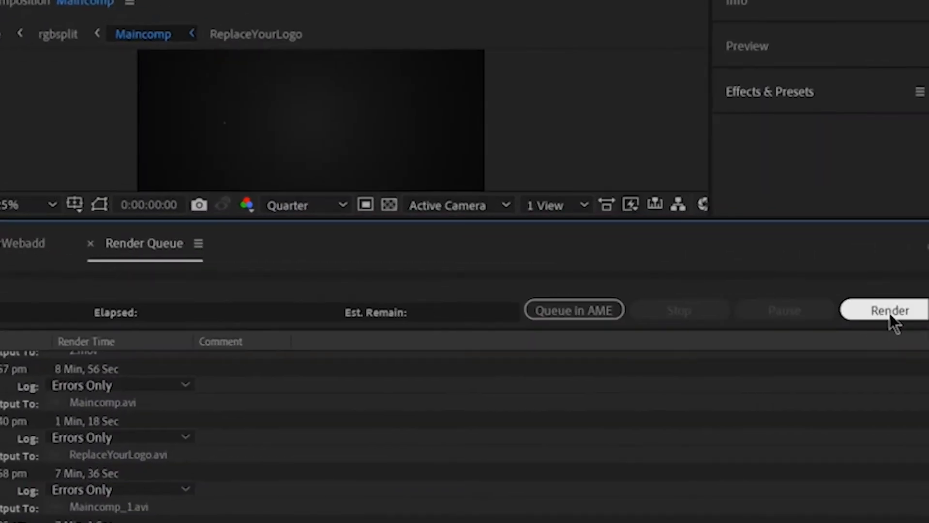
Start rendering the queued Maincomp item
left_click(890, 312)
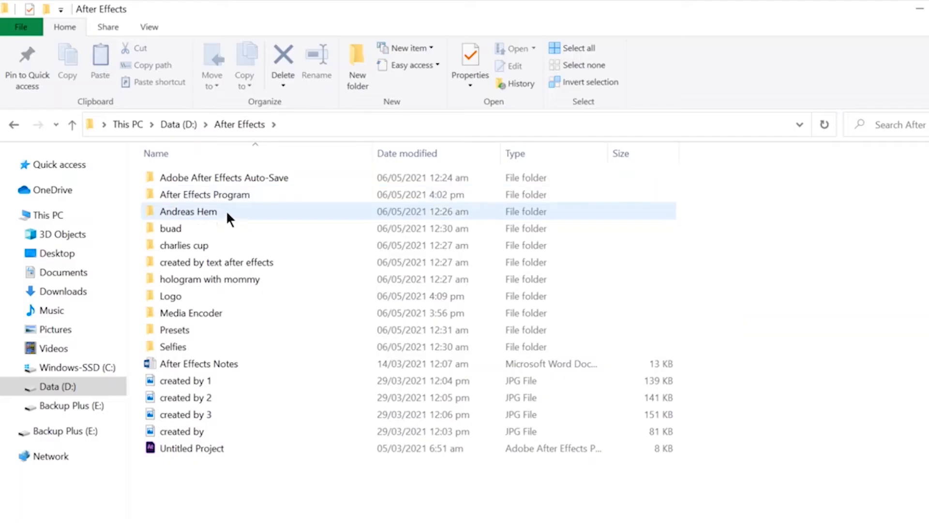
Open the Adobe Media Encoder 2020 installer folder under After Effects\Media Encoder on Data (D:)
double_click(214, 296)
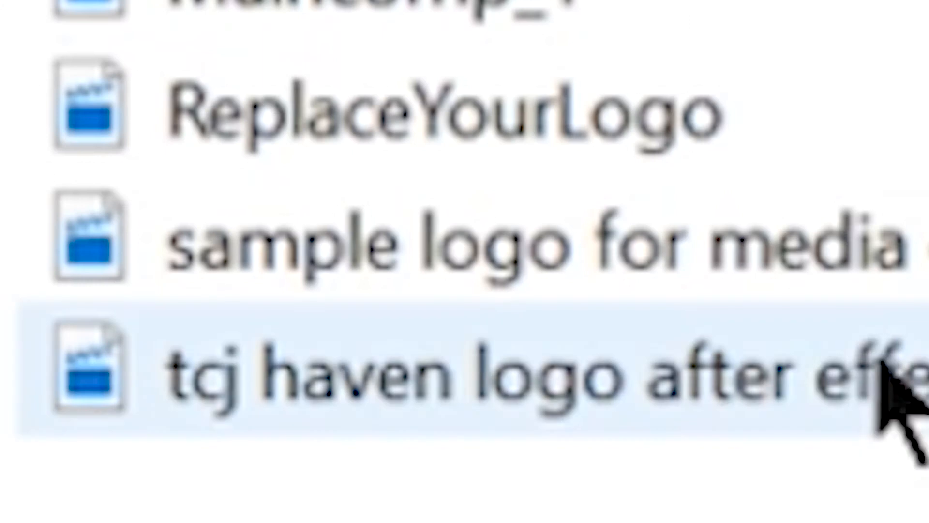
left_click(892, 276)
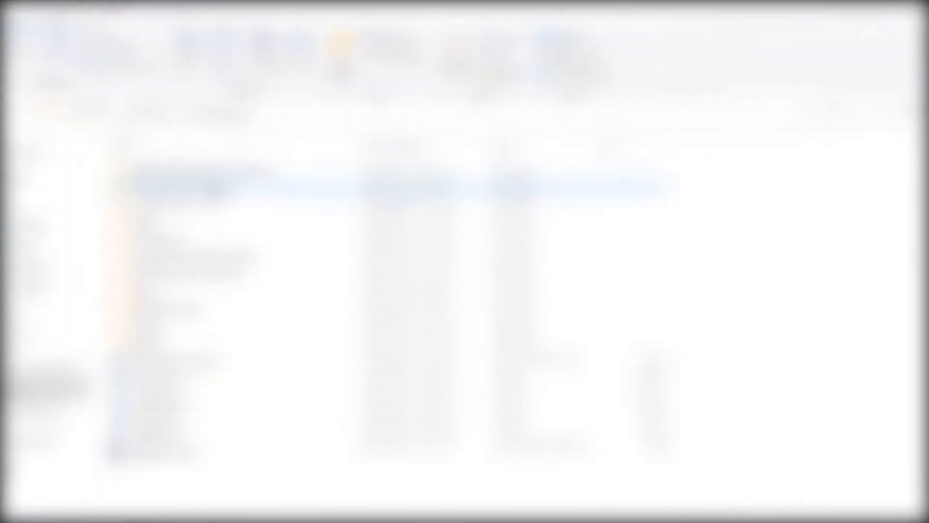
double_click(217, 308)
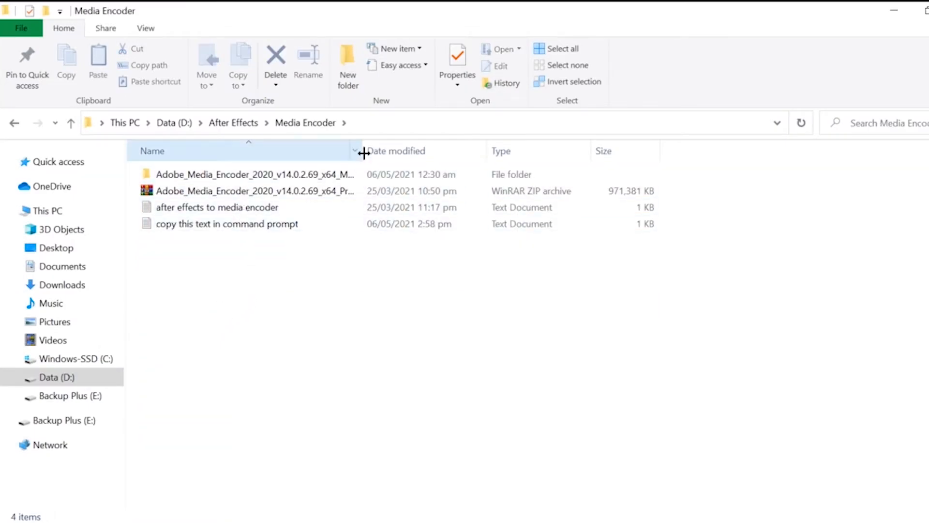
left_click_drag(376, 152, 494, 157)
double_click(354, 174)
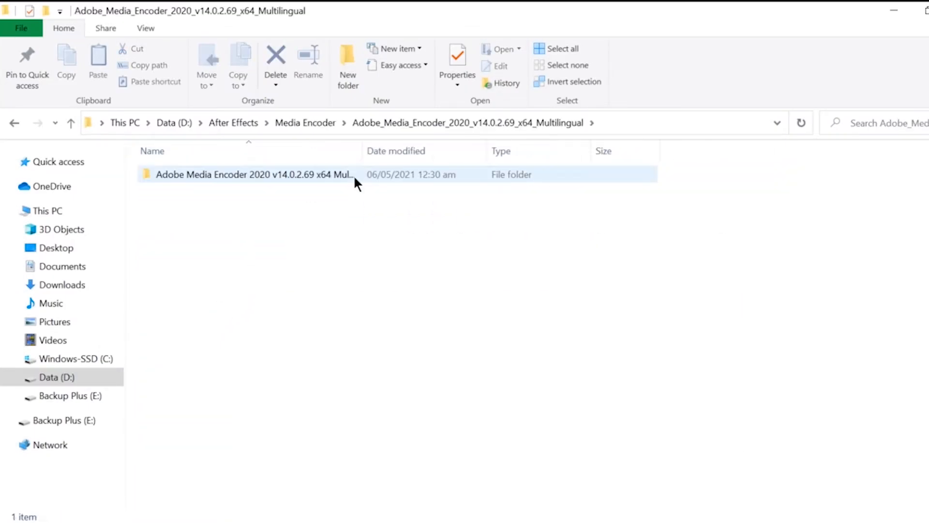
left_click_drag(400, 154, 493, 152)
left_click(401, 170)
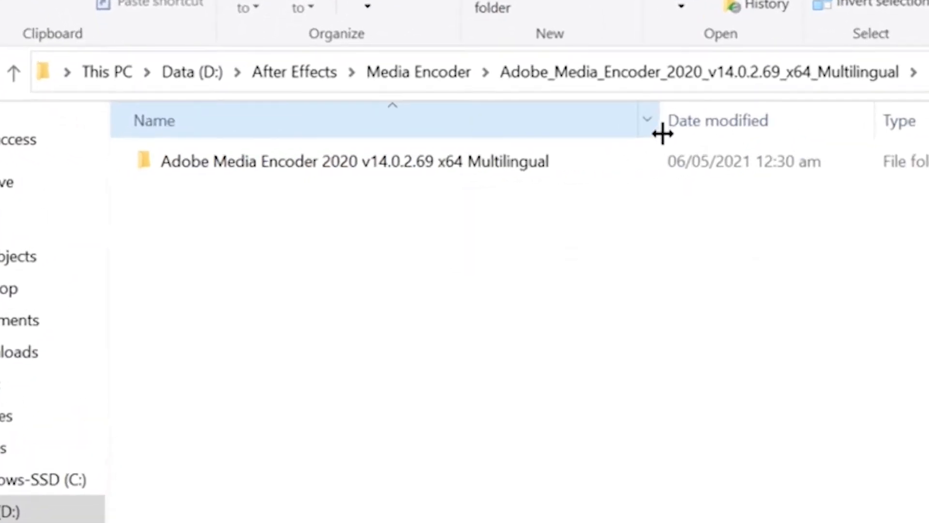
double_click(559, 159)
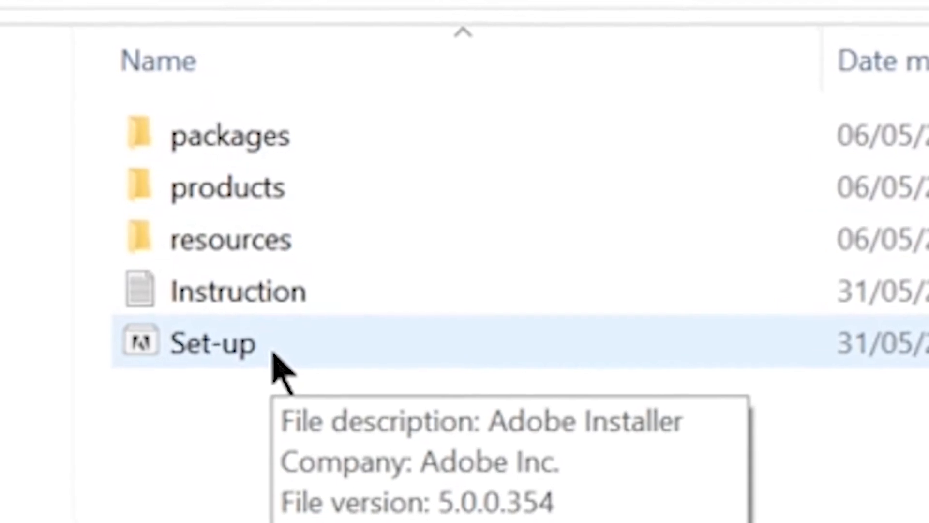
Run Set-up and install Adobe Media Encoder 14.0.2 with English (North America) and the default location
left_click(252, 327)
double_click(277, 362)
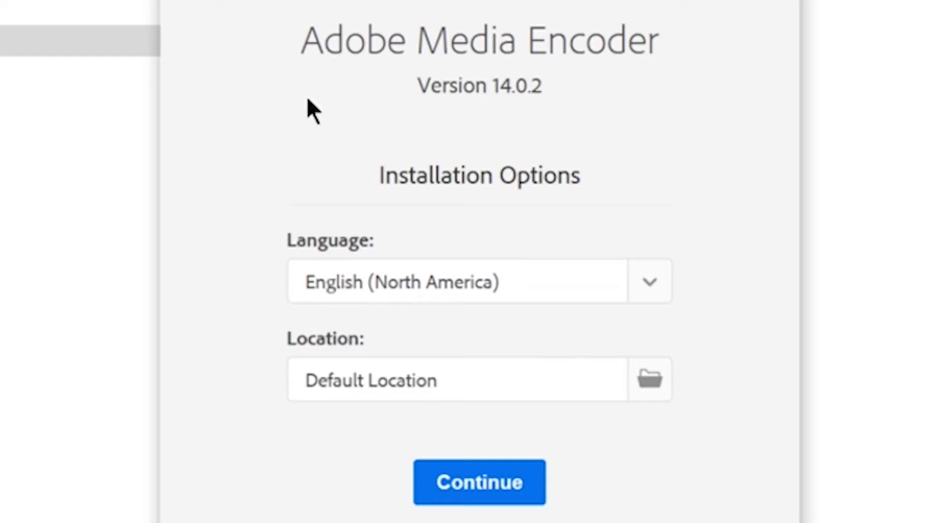
left_click(472, 475)
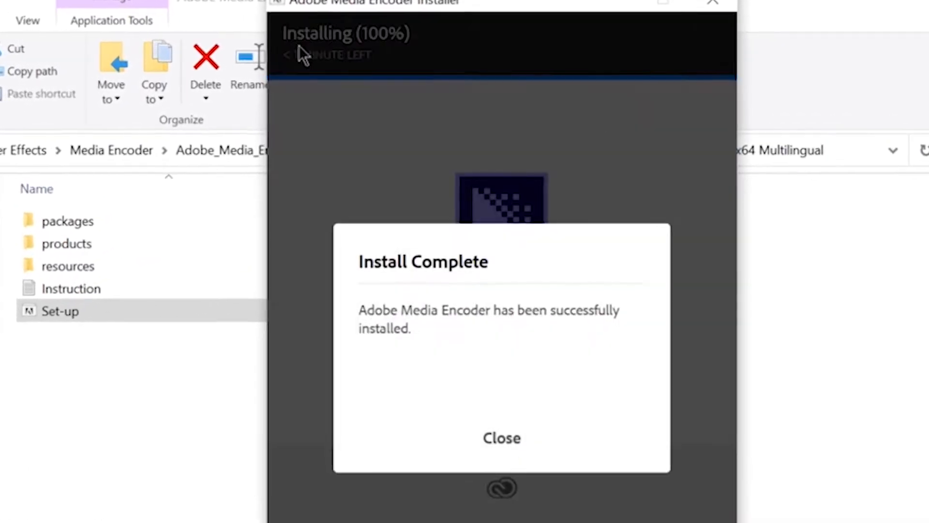
left_click(502, 437)
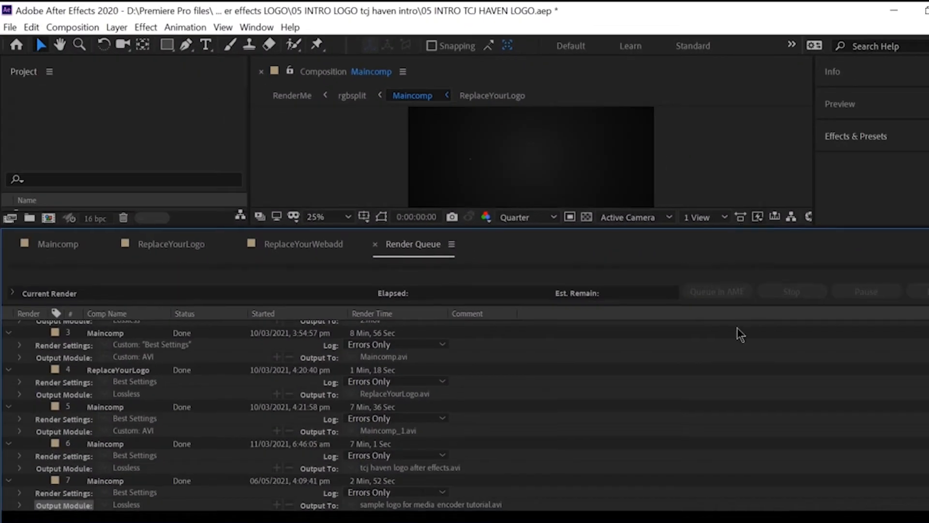
Try to add the Maincomp composition to the Adobe Media Encoder queue
left_click_drag(737, 228, 738, 365)
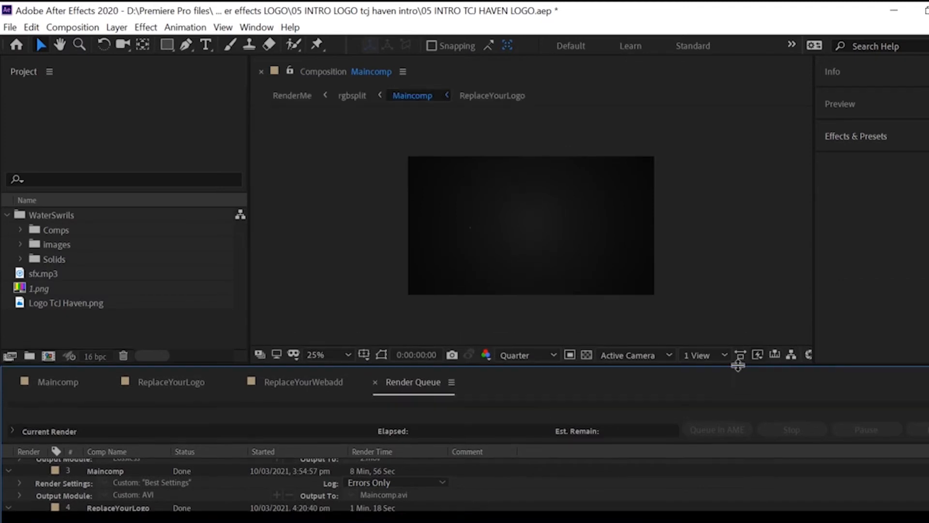
left_click(10, 27)
mouse_move(48, 251)
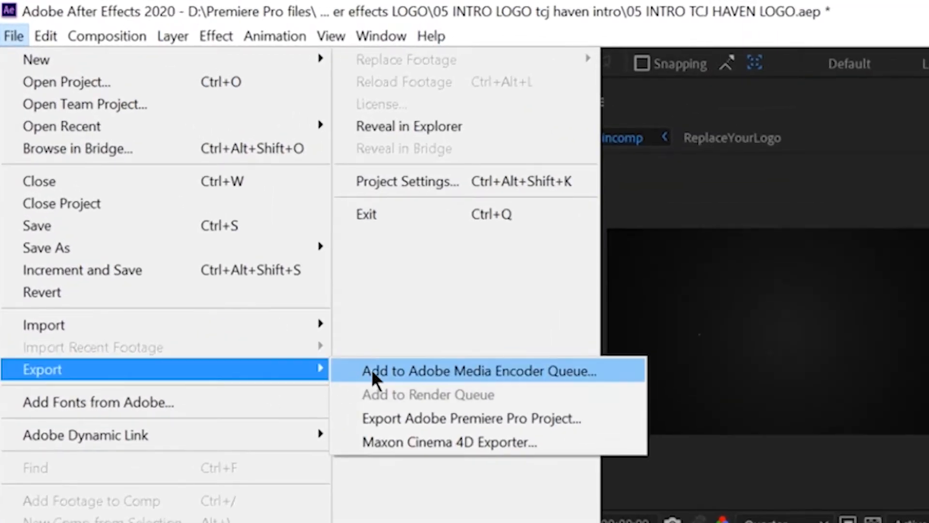
left_click(561, 370)
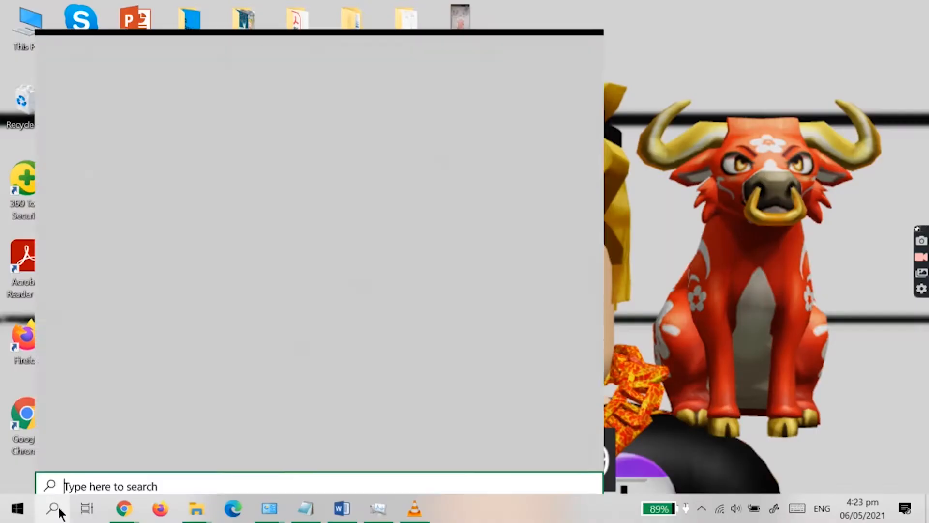
Search for media encoder and open the Adobe Media Encoder 2020 program folder through its shortcut's file location
type("media e")
right_click(317, 93)
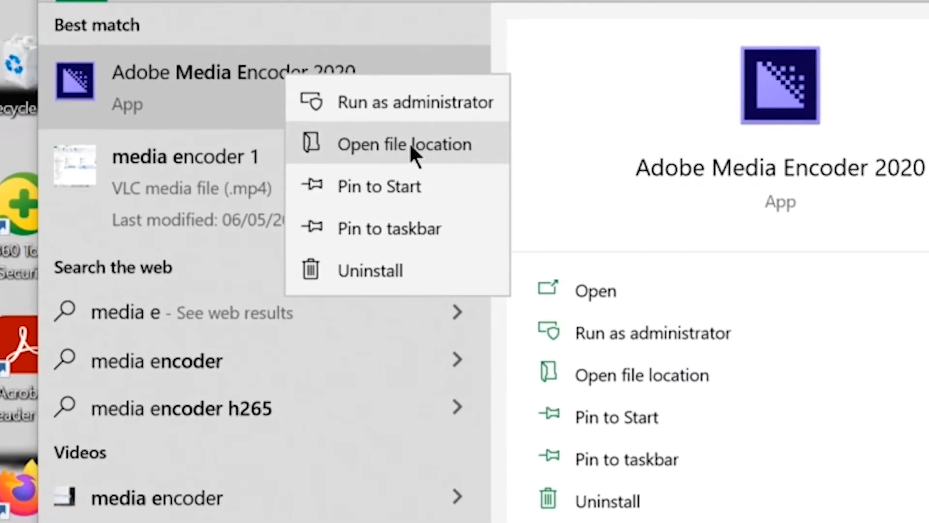
left_click(410, 164)
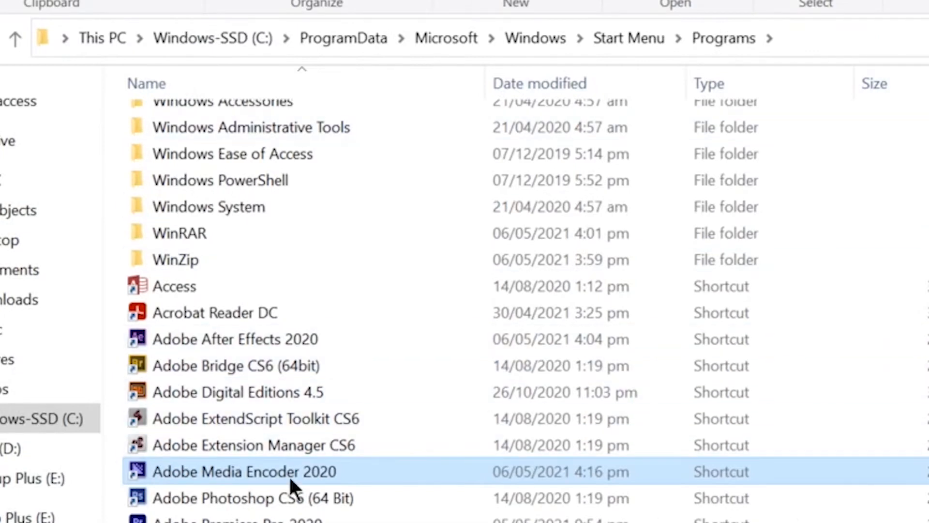
right_click(269, 468)
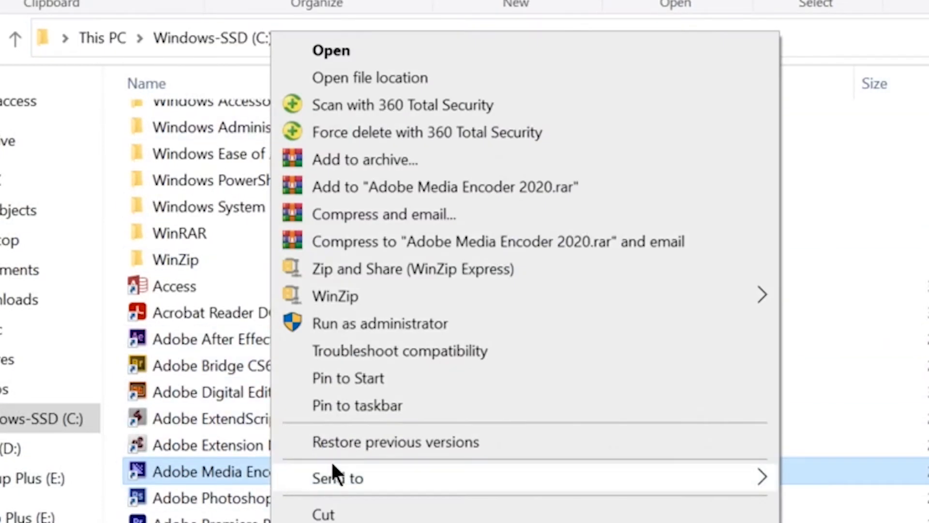
left_click(471, 84)
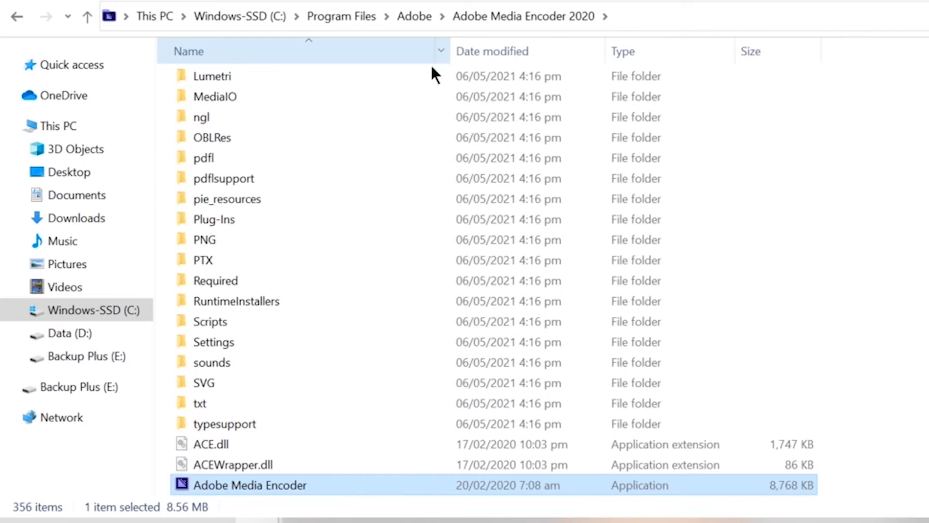
Copy the folder path C:\Program Files\Adobe\Adobe Media Encoder 2020
left_click(672, 13)
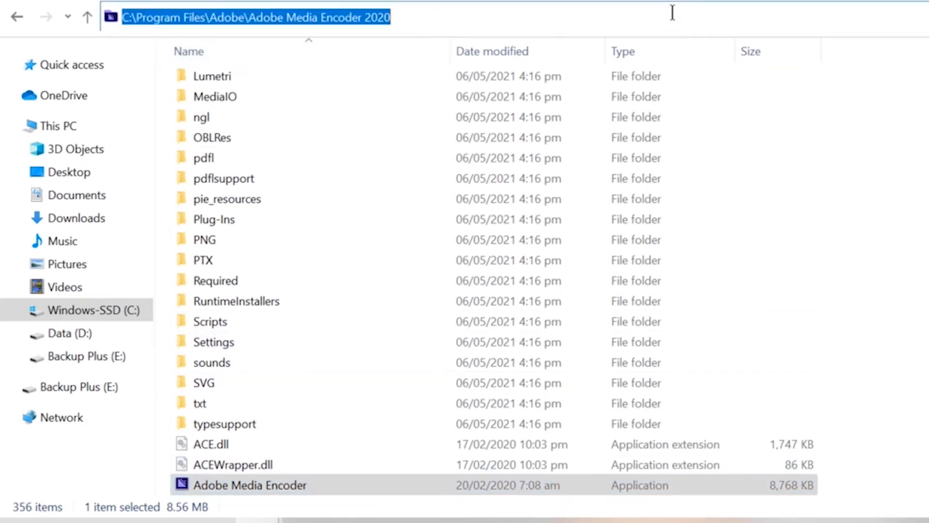
right_click(268, 19)
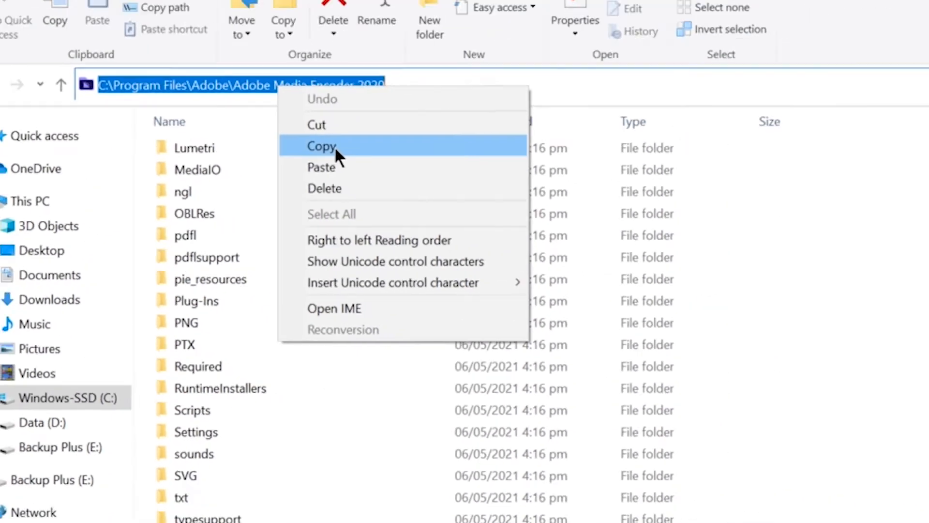
left_click(346, 85)
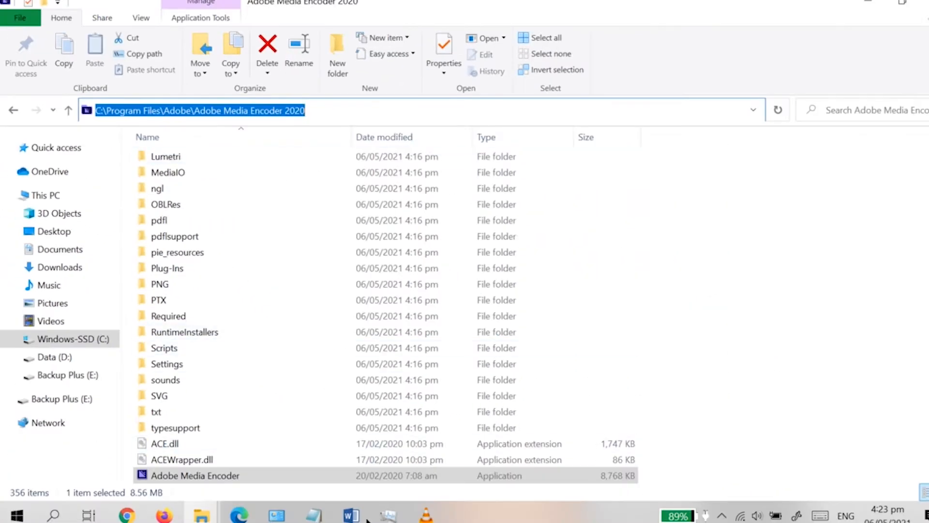
In the Notepad mklink command, replace the directory placeholder with the copied Media Encoder path
left_click(313, 516)
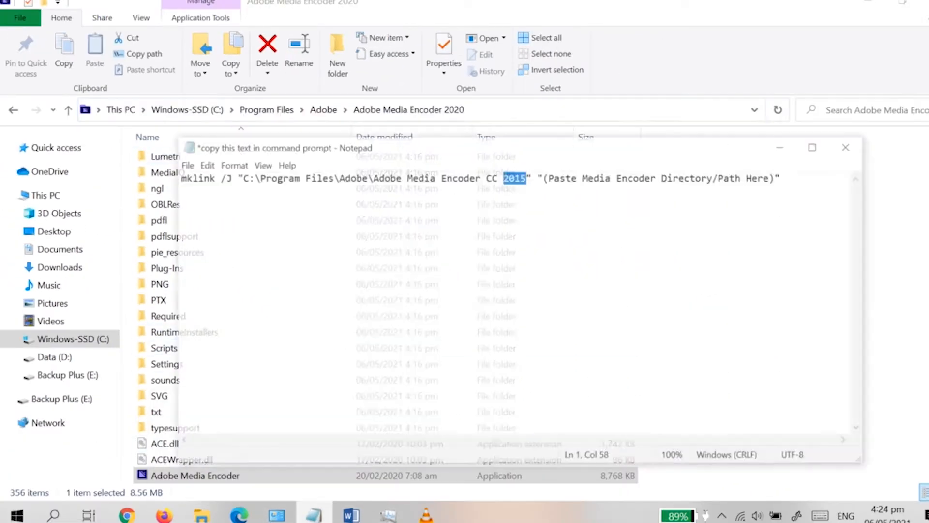
left_click(618, 229)
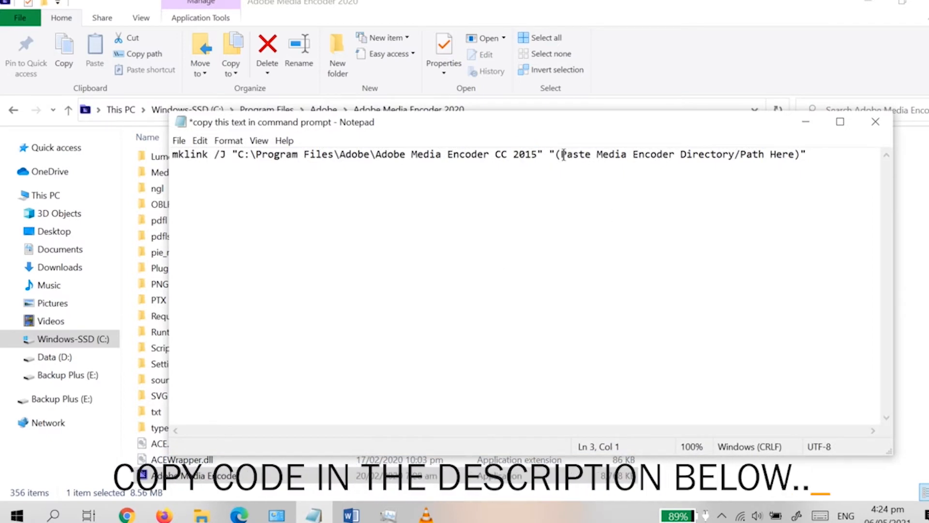
left_click_drag(562, 154, 830, 137)
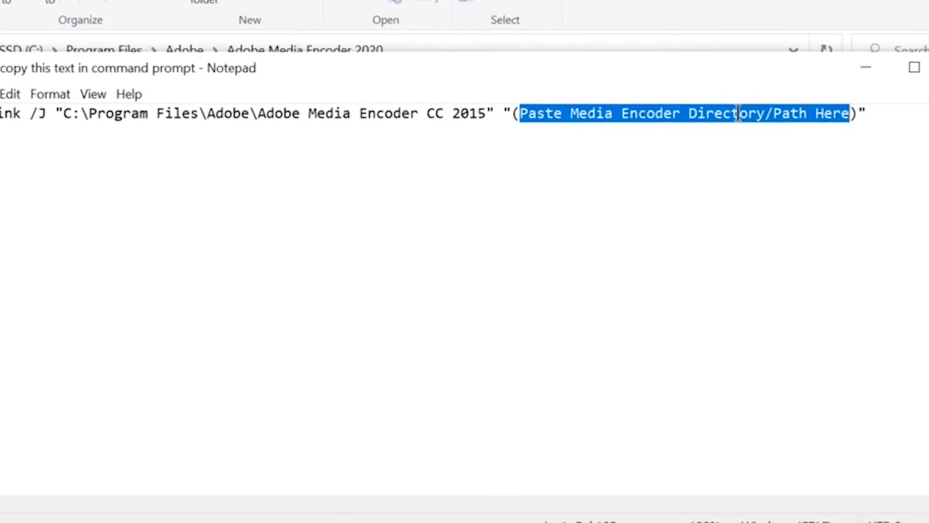
right_click(738, 113)
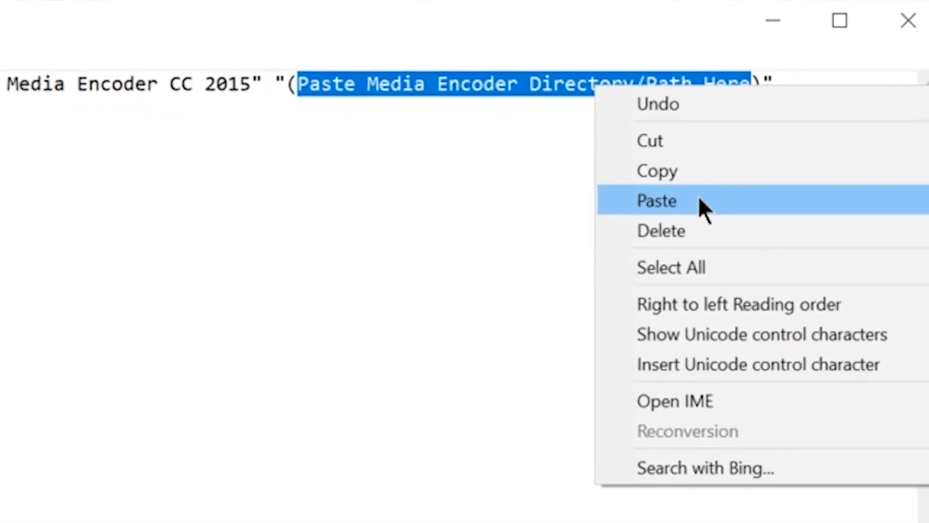
left_click(808, 201)
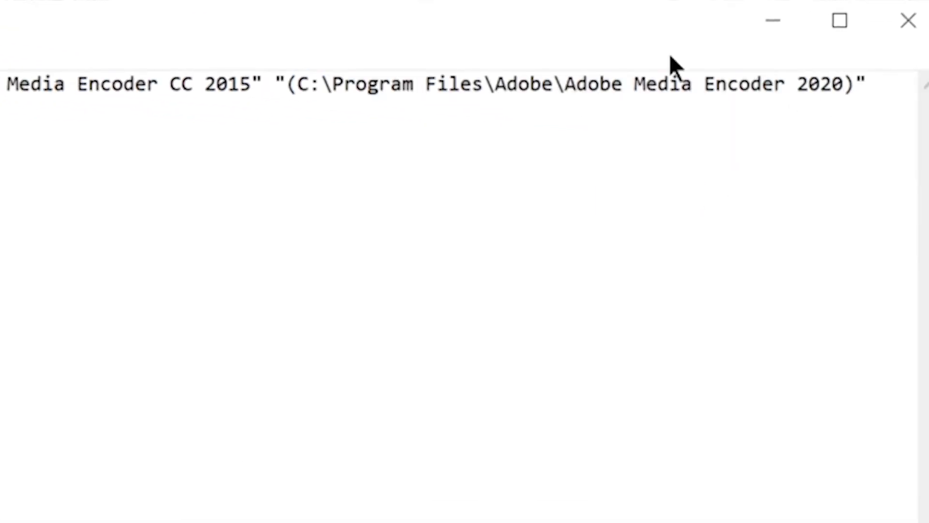
Set the first path's version to CC 2020 and delete the parentheses around the pasted path
left_click_drag(206, 85, 251, 89)
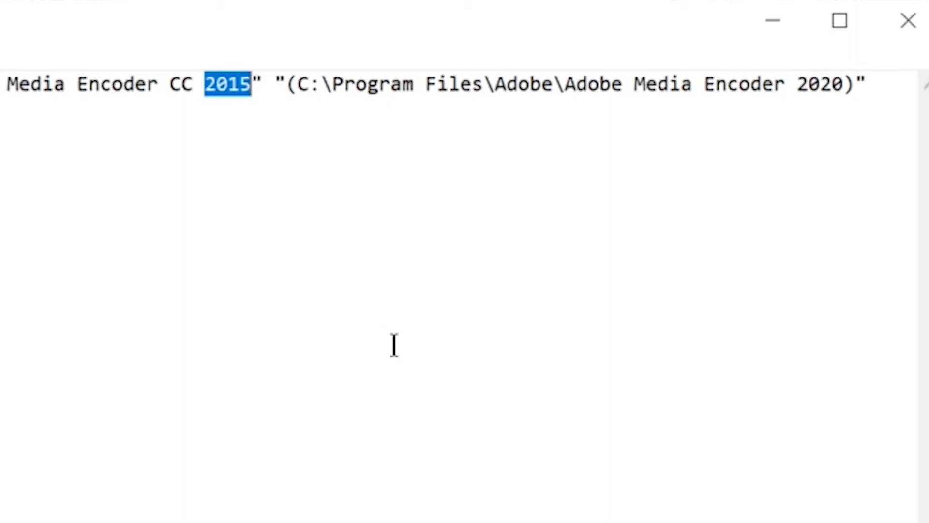
type("202")
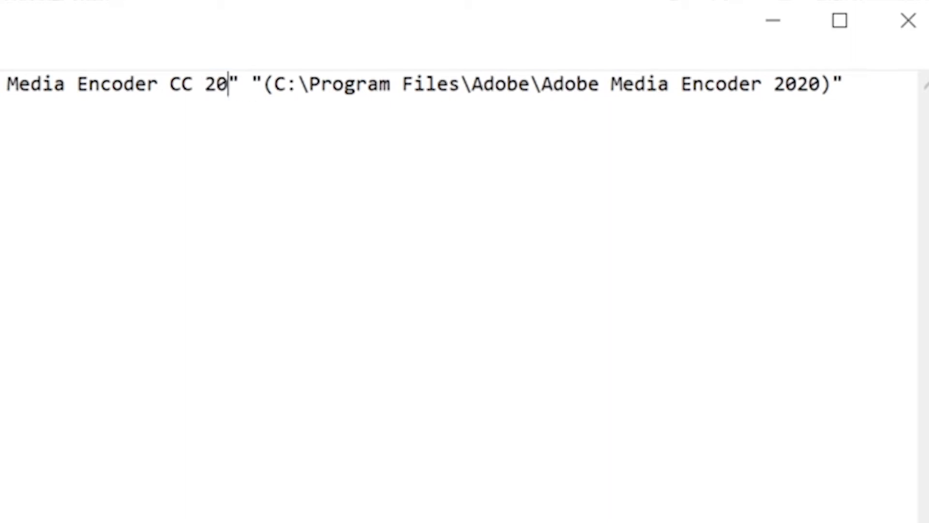
type("0")
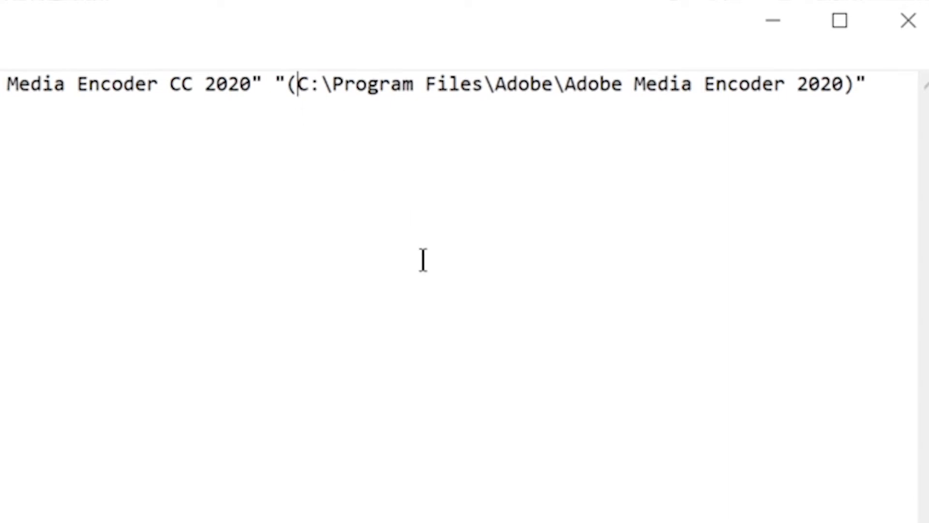
key("BackSpace")
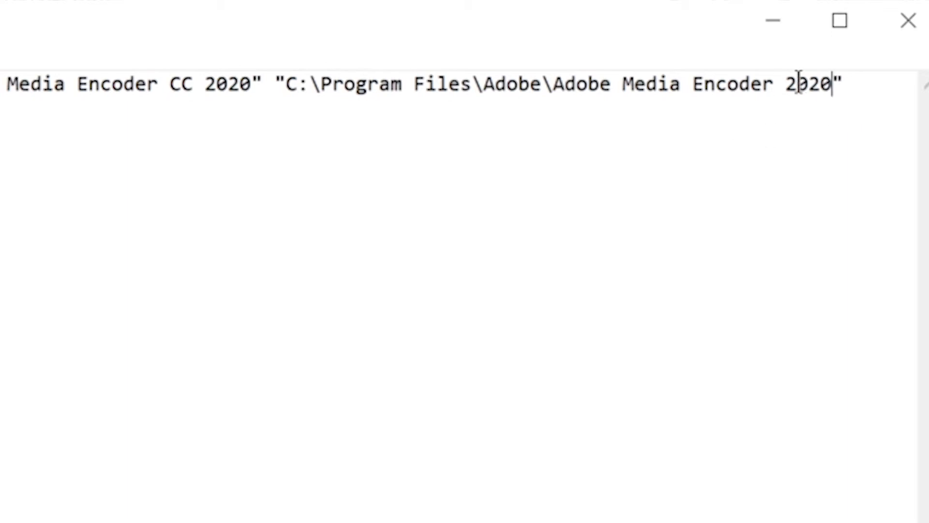
Copy the complete mklink command line from the Notepad file
left_click_drag(862, 83, 22, 139)
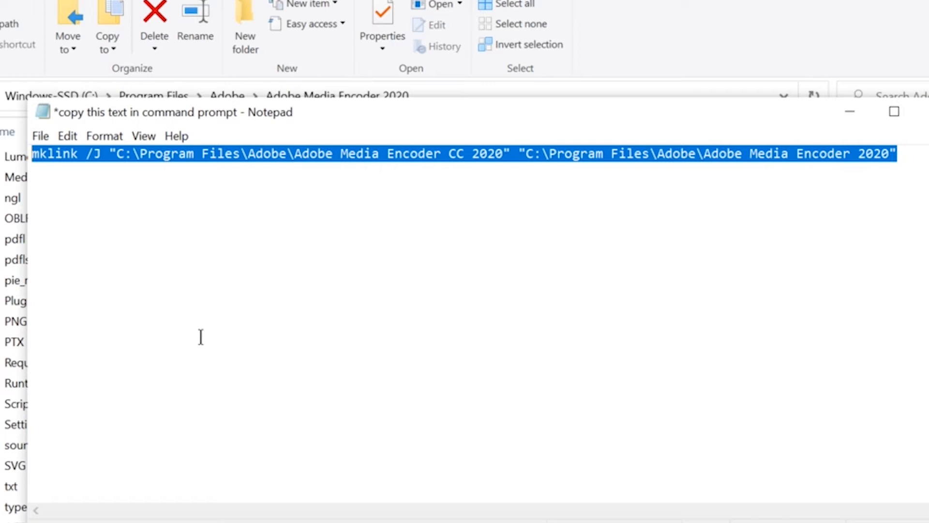
right_click(356, 157)
left_click(438, 211)
Open Command Prompt as administrator, paste the mklink command and run it to create the junction
key("super")
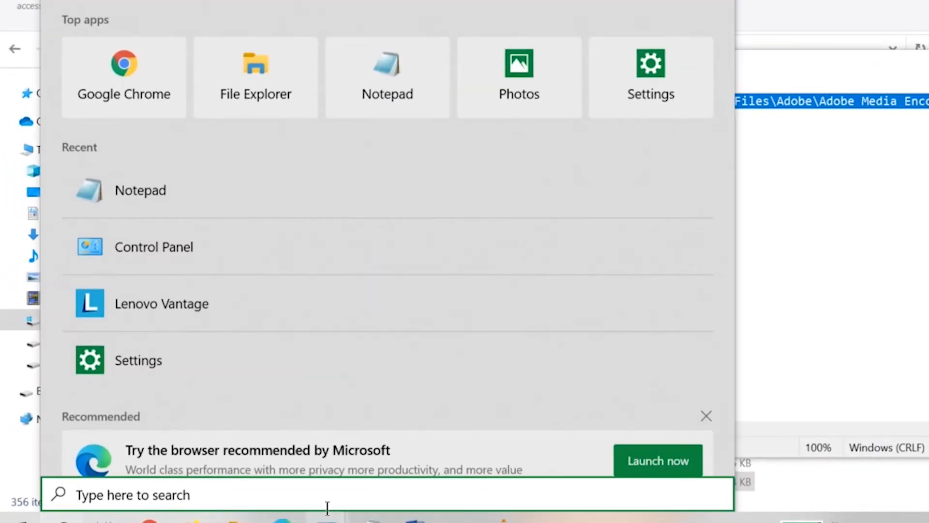
type("cmd")
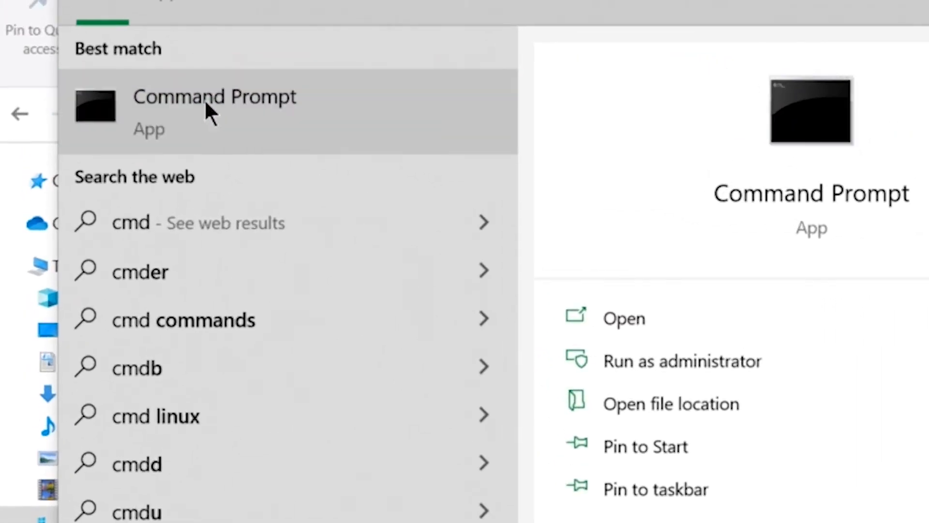
right_click(205, 99)
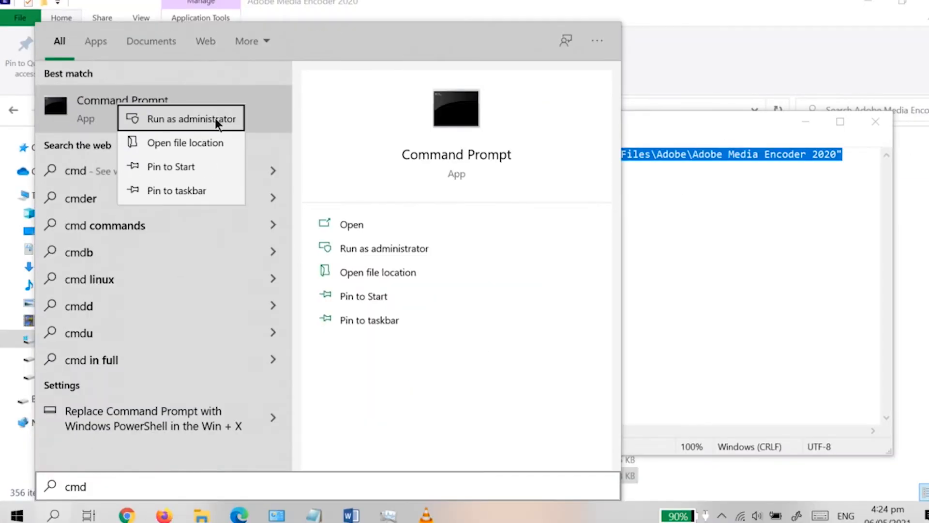
left_click(383, 137)
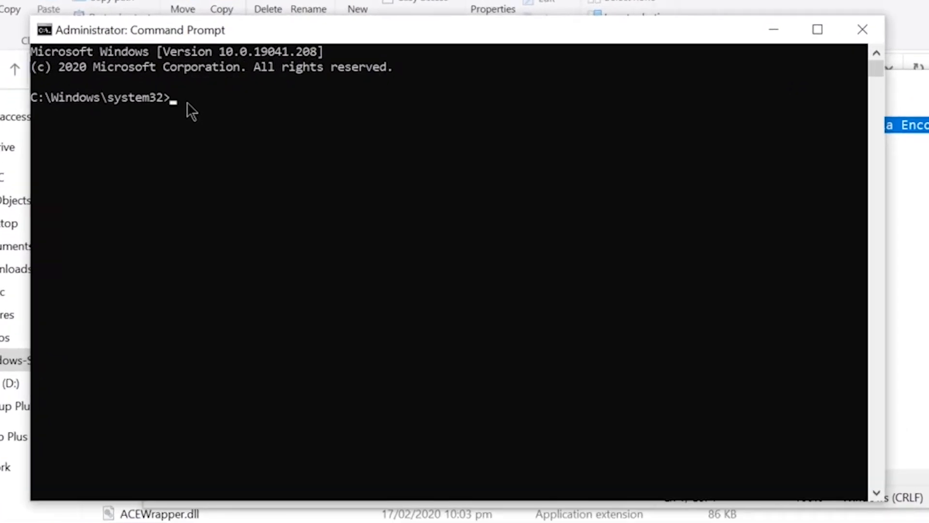
key("ctrl+v")
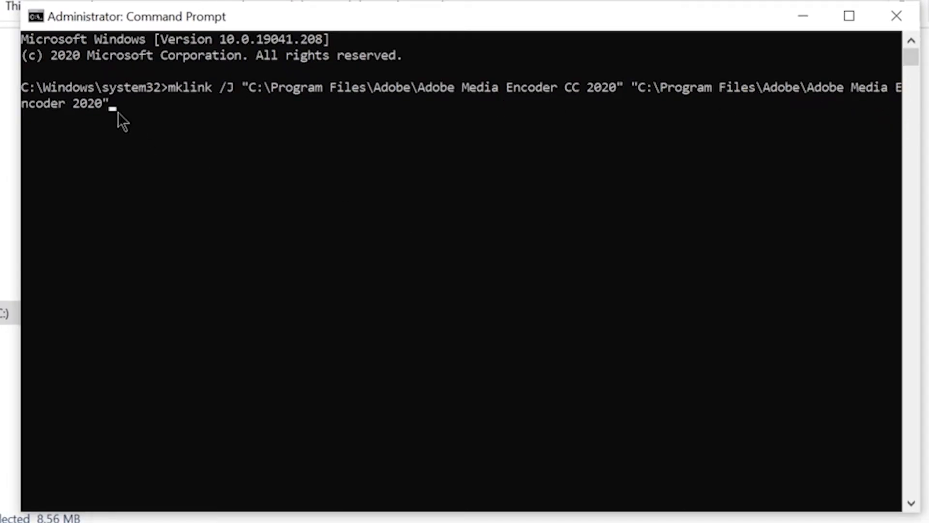
key("Return")
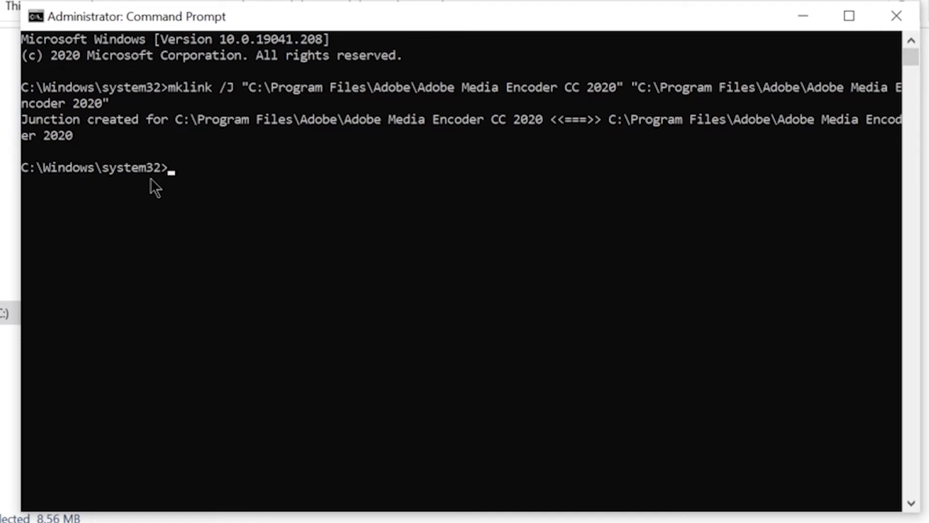
Close the Command Prompt and, in After Effects, add the Maincomp composition to the Adobe Media Encoder queue
left_click(910, 20)
left_click(197, 266)
double_click(163, 263)
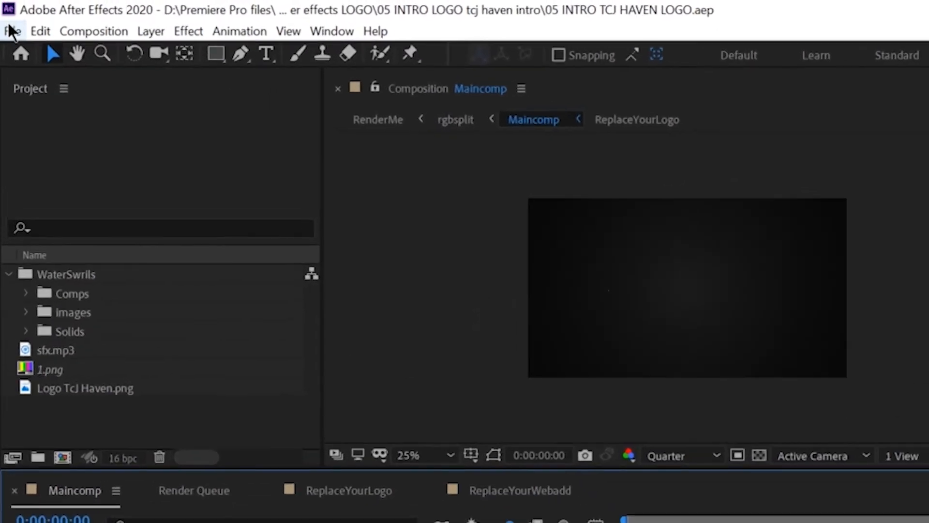
left_click(9, 22)
mouse_move(44, 352)
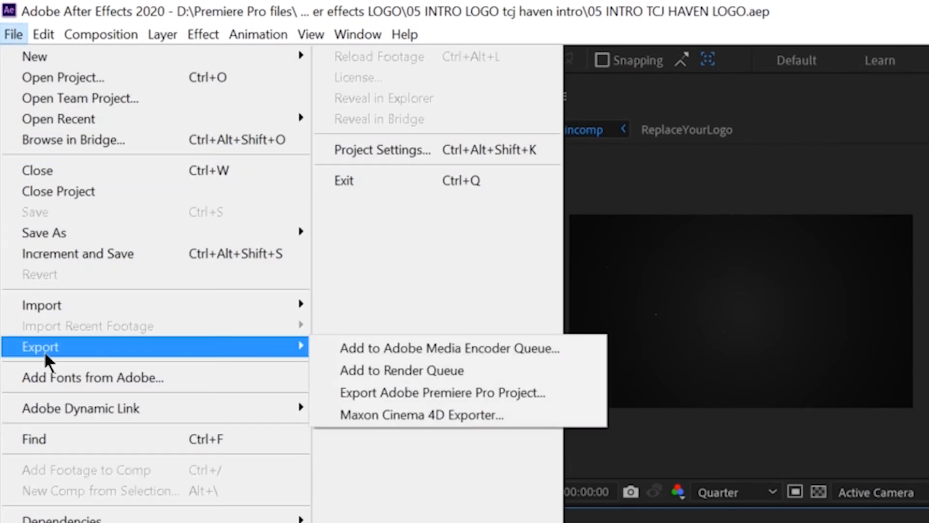
left_click(492, 344)
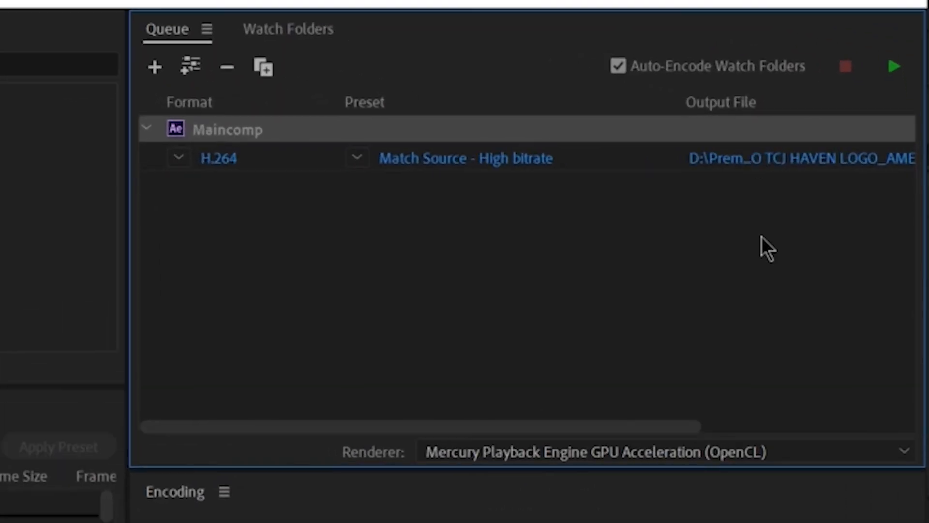
Set the new queue item's output file name to "sample logo for media encoder tutorial size lowered" and save
scroll(512, 220, "right", 5)
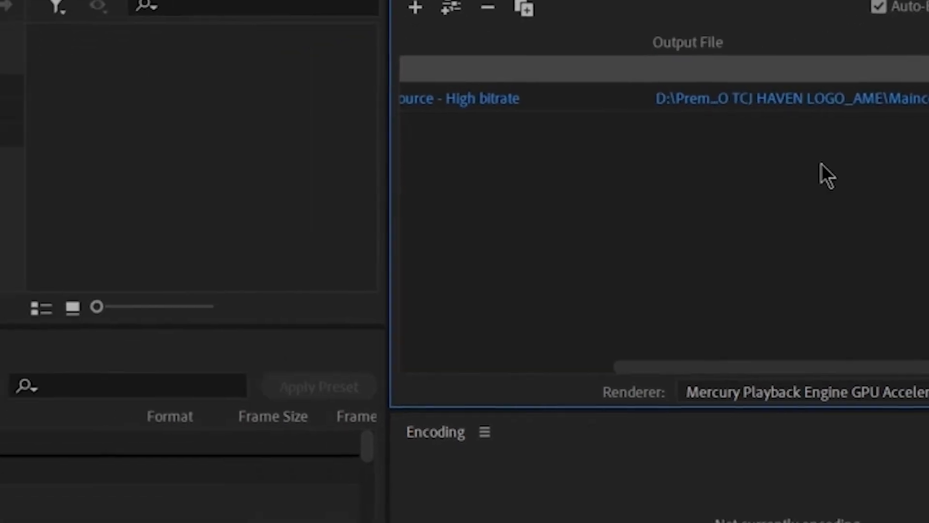
left_click(556, 158)
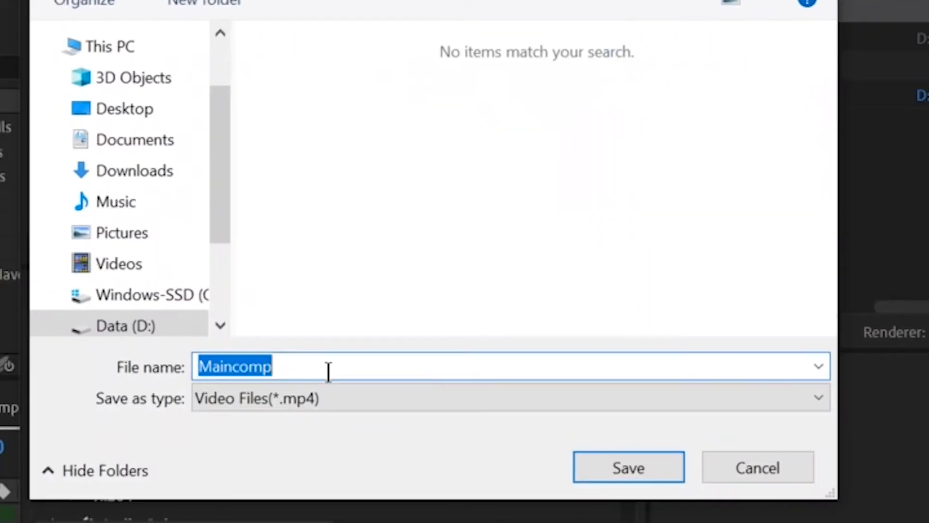
type("sam")
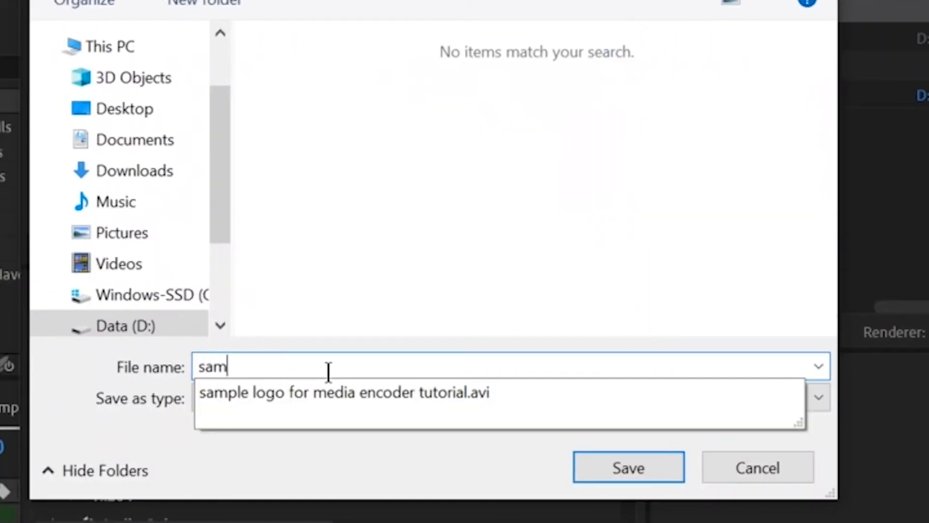
left_click(362, 392)
left_click(503, 365)
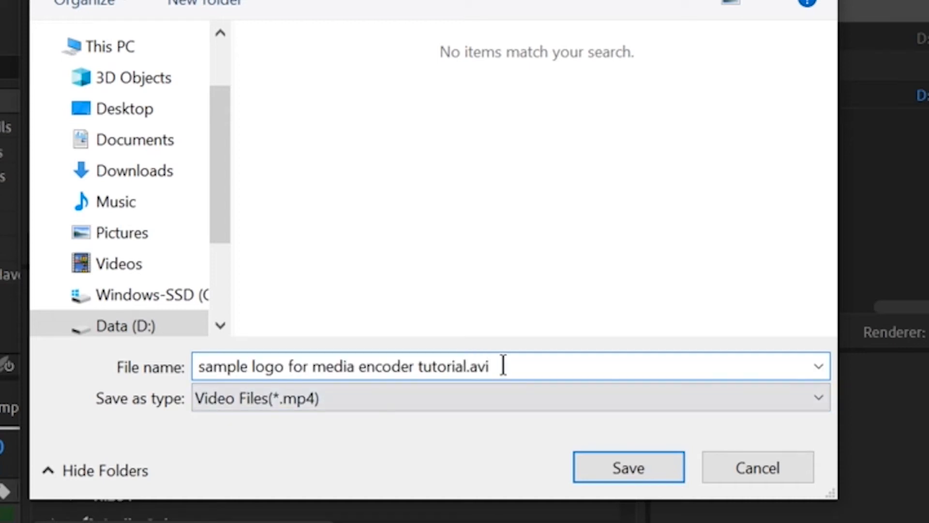
key("BackSpace")
key("BackSpace")
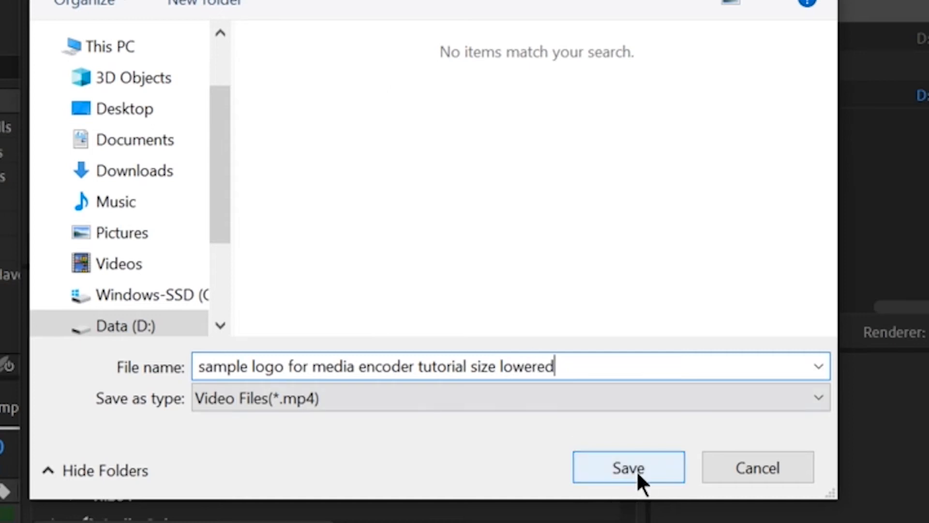
left_click(638, 468)
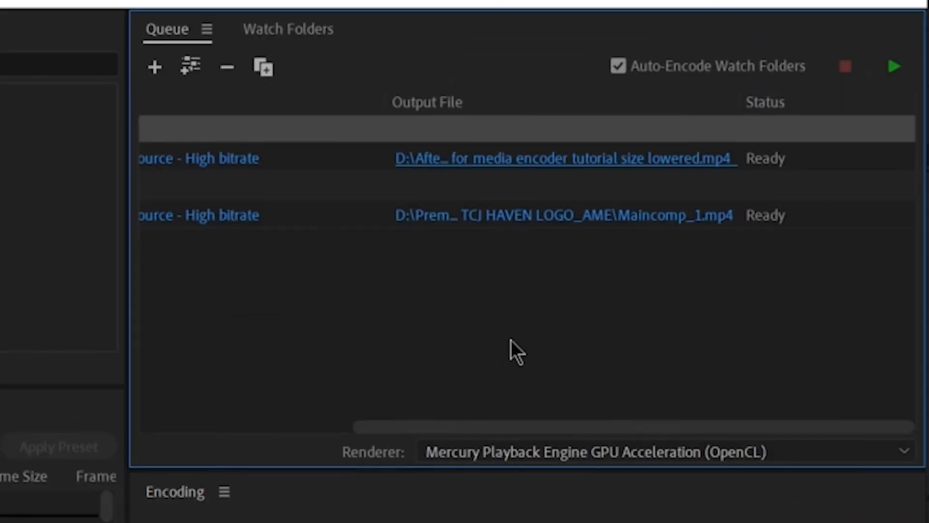
Remove the older Maincomp item from the Media Encoder queue
left_click_drag(555, 428, 255, 432)
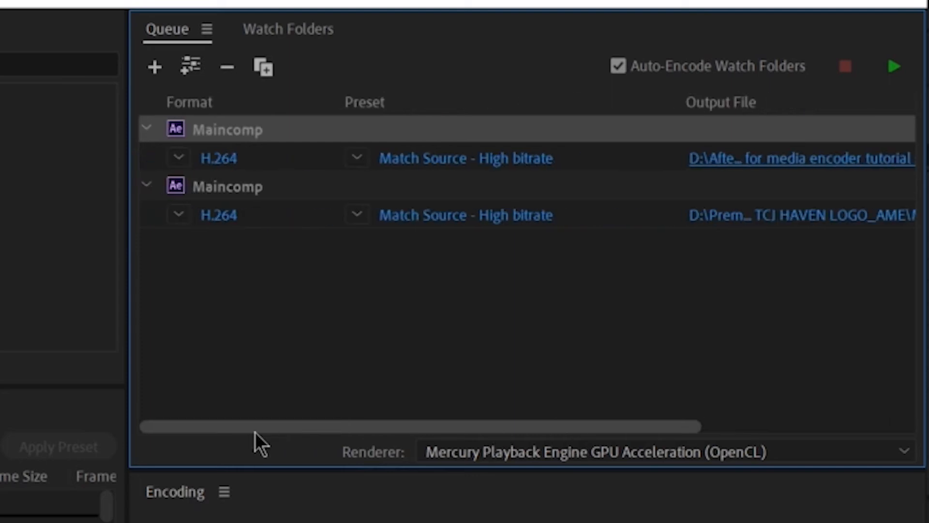
right_click(602, 216)
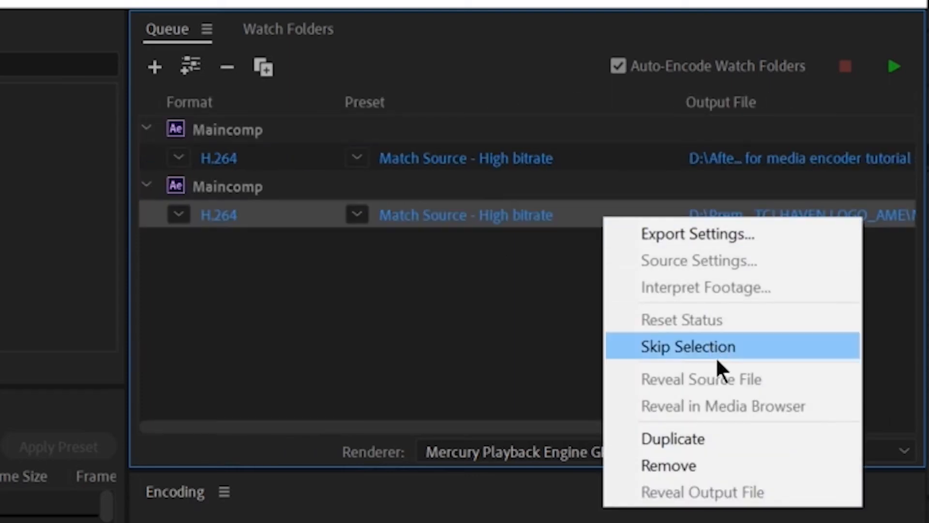
left_click(728, 464)
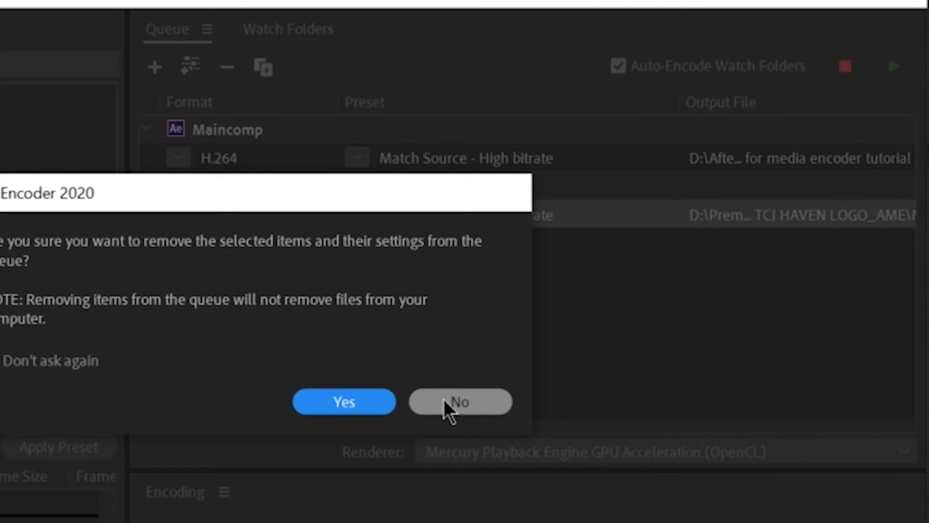
left_click(349, 404)
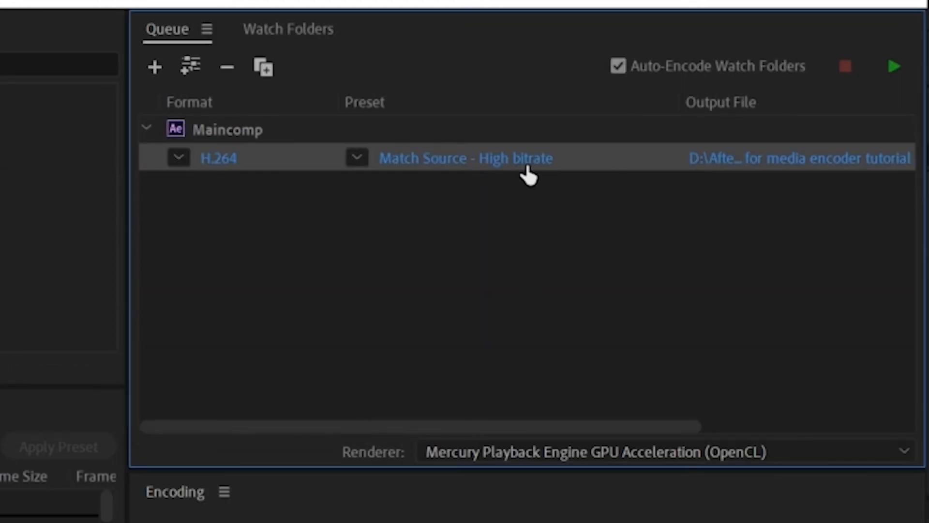
Start encoding the queue and resize the window and panels to show the encoding progress and output preview
left_click_drag(393, 426, 633, 429)
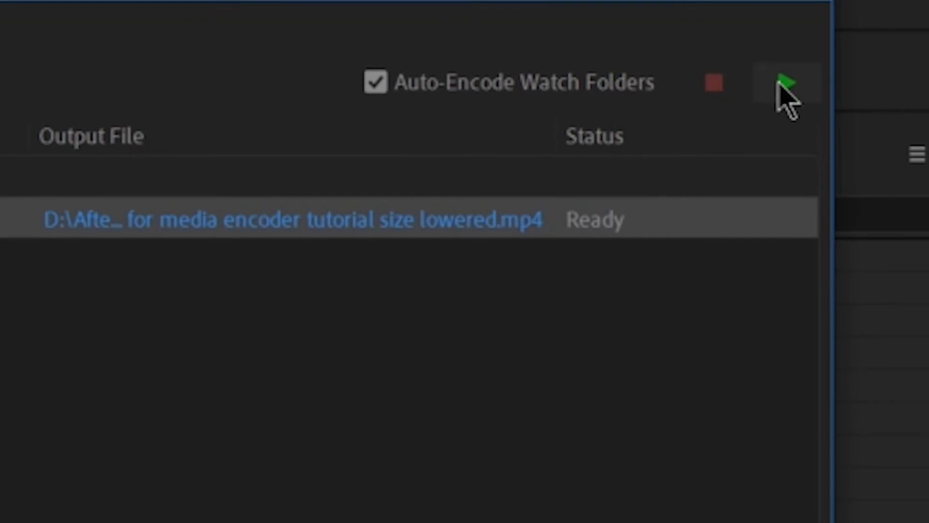
left_click(785, 83)
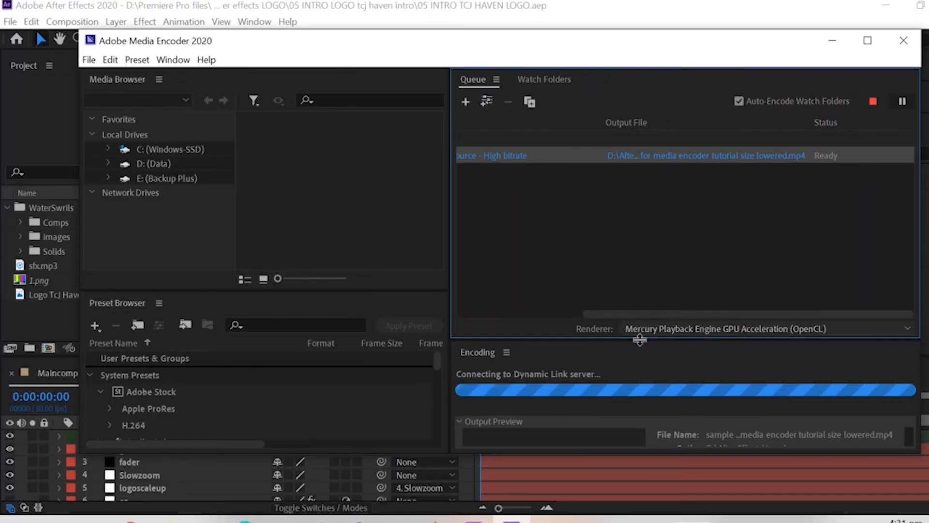
left_click_drag(668, 454, 673, 510)
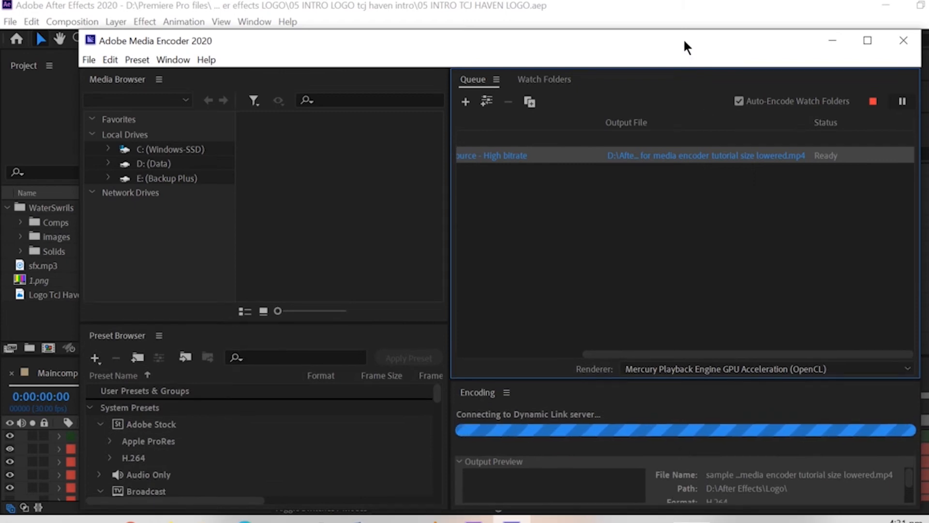
left_click_drag(684, 42, 685, 9)
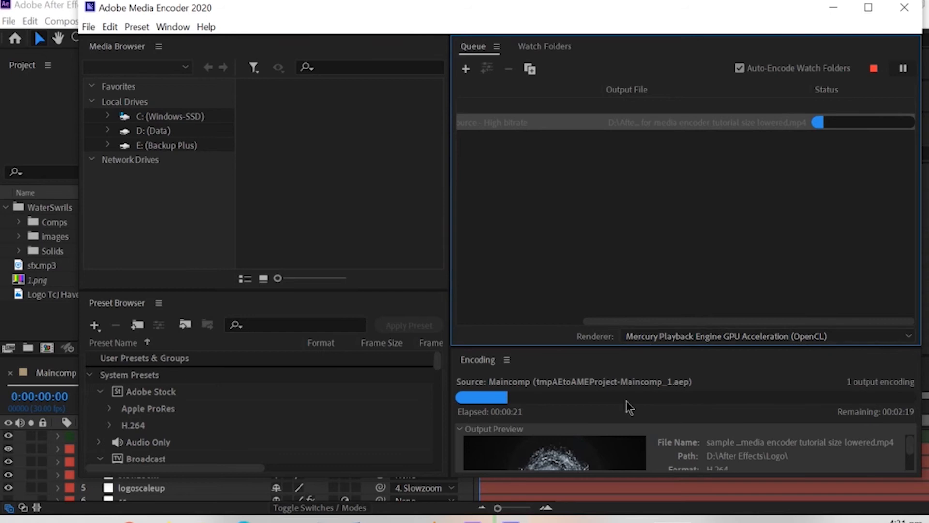
left_click(911, 453)
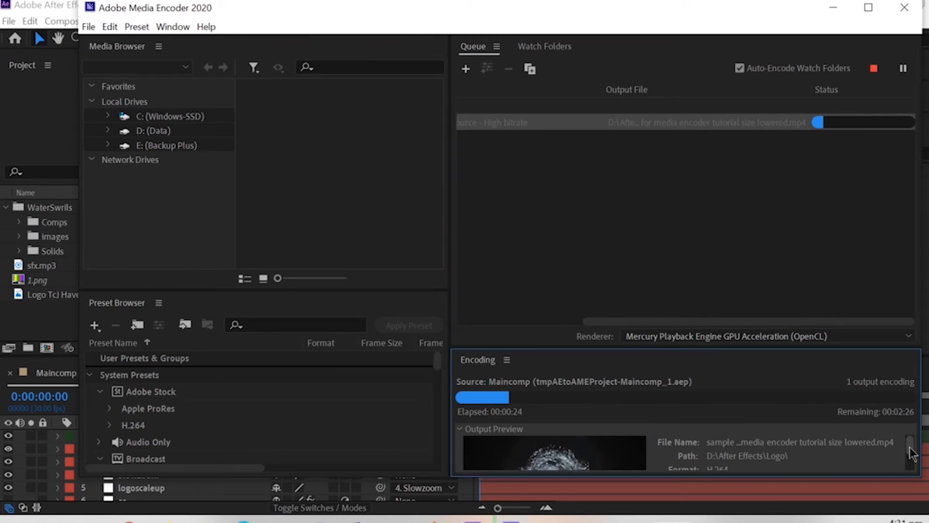
left_click_drag(888, 347, 875, 231)
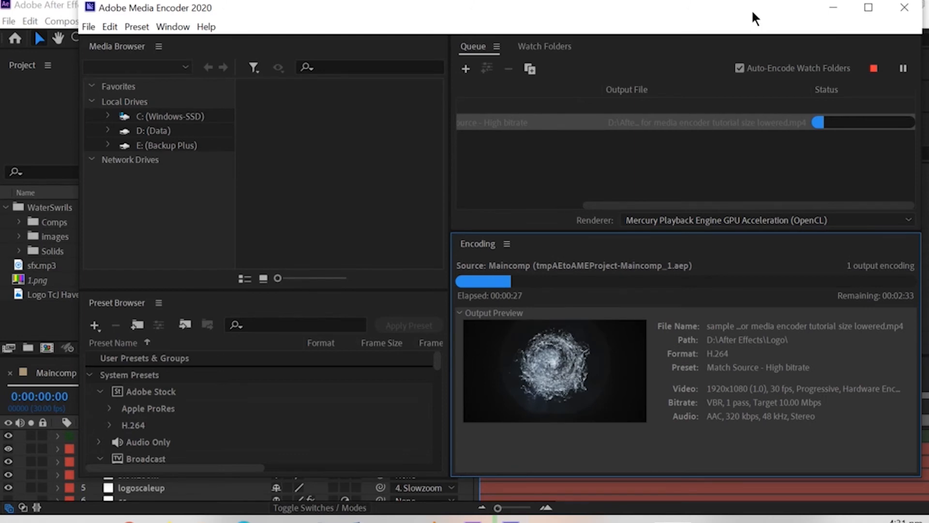
mouse_move(750, 17)
left_mouse_down()
mouse_move(767, 29)
mouse_move(757, 27)
left_mouse_up()
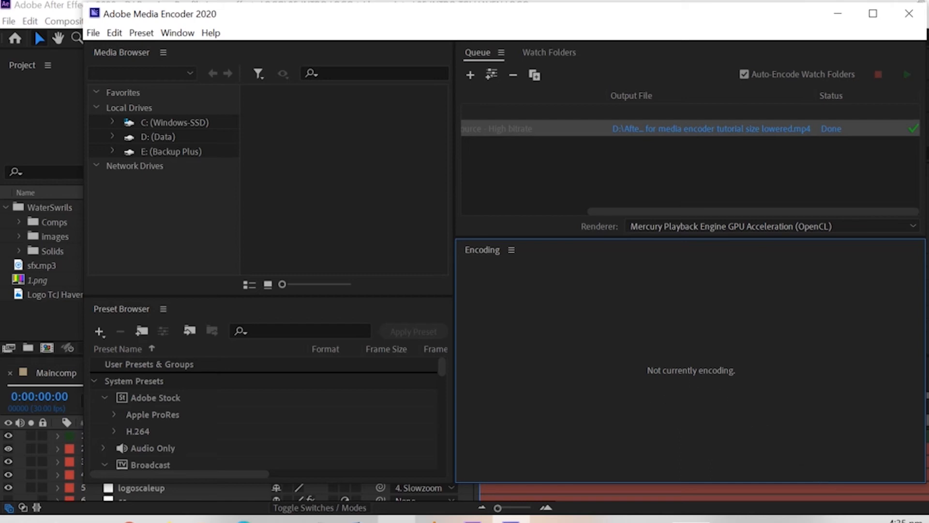
Switch to the Logo output folder in File Explorer and refresh its contents
left_click(204, 519)
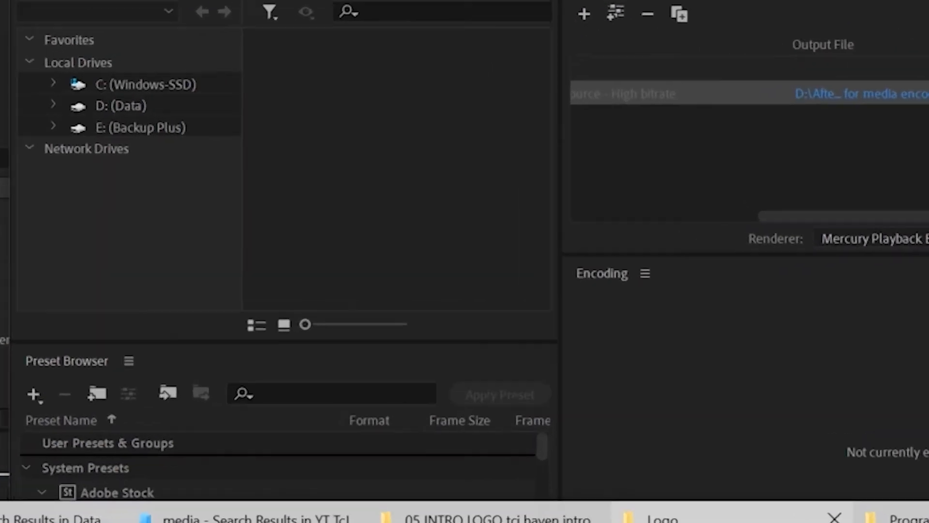
left_click(525, 476)
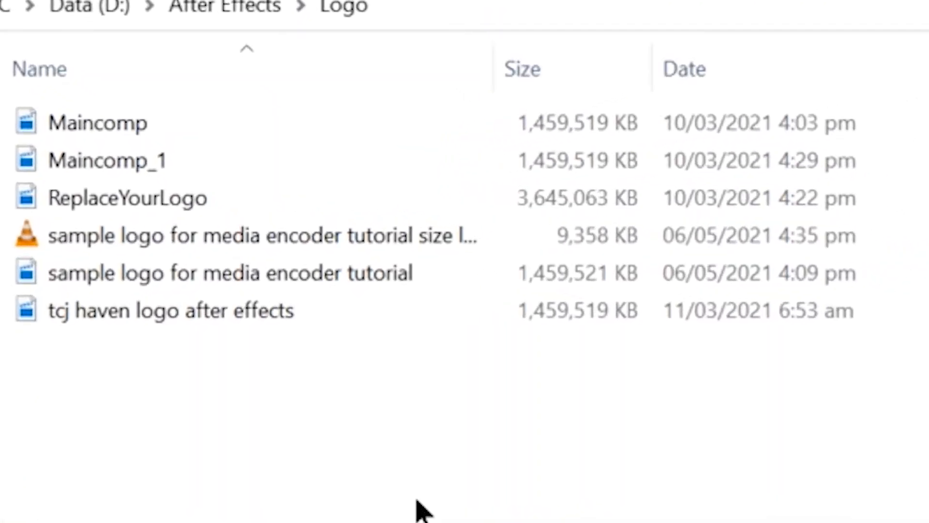
right_click(422, 510)
left_click(622, 141)
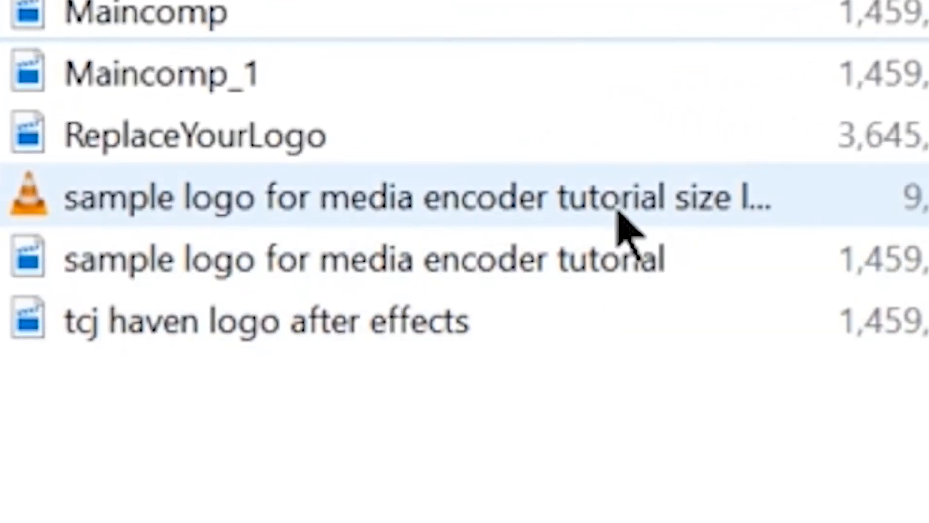
Compare the file sizes of the new MP4 render and the earlier AVI renders in the Logo folder
left_click(624, 227)
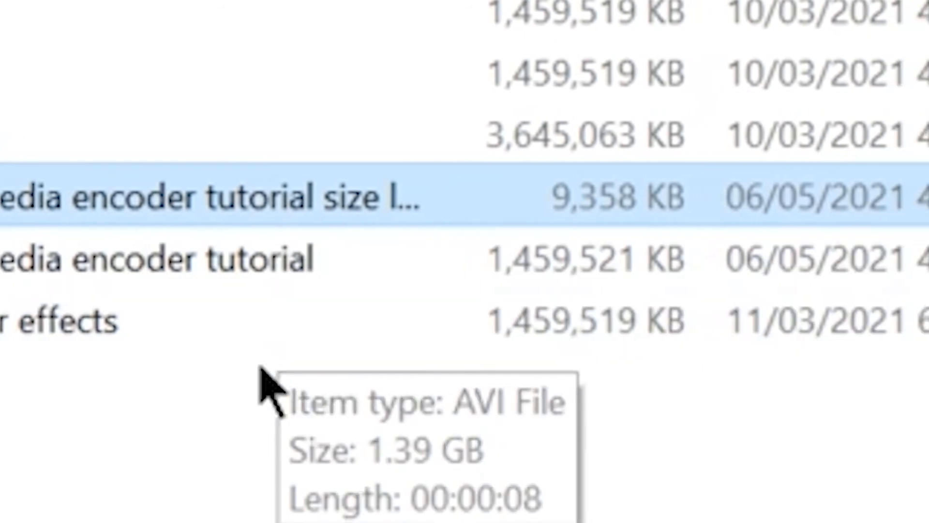
left_click(336, 265)
left_click(360, 200)
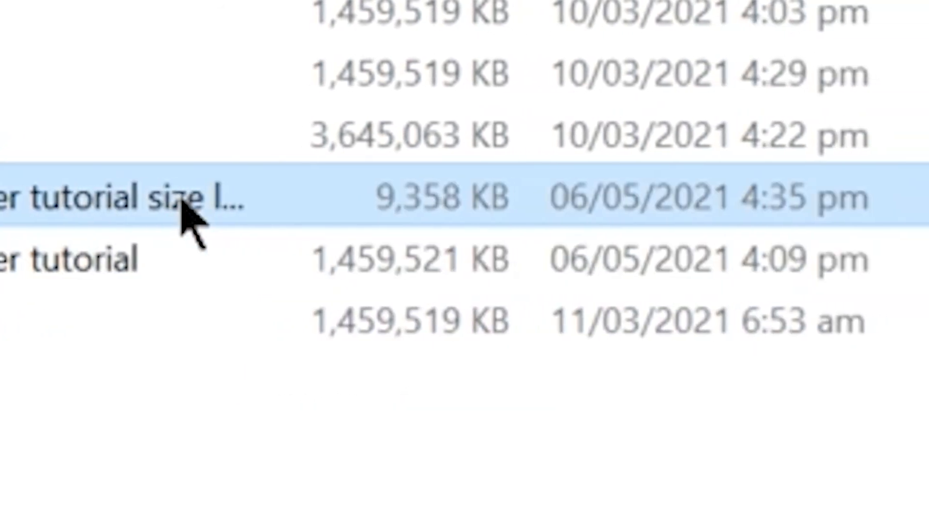
left_click(179, 254)
left_click(181, 206)
left_click_drag(222, 1, 641, 1)
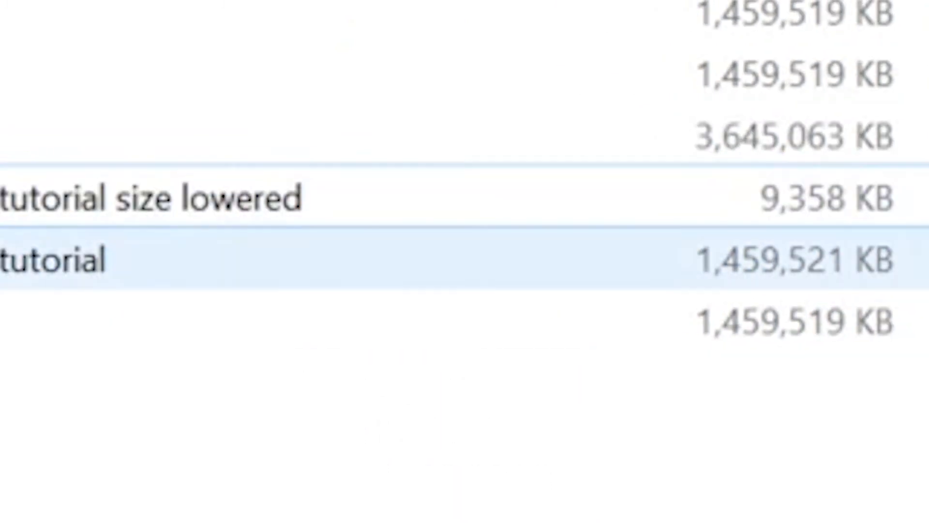
left_click(53, 260)
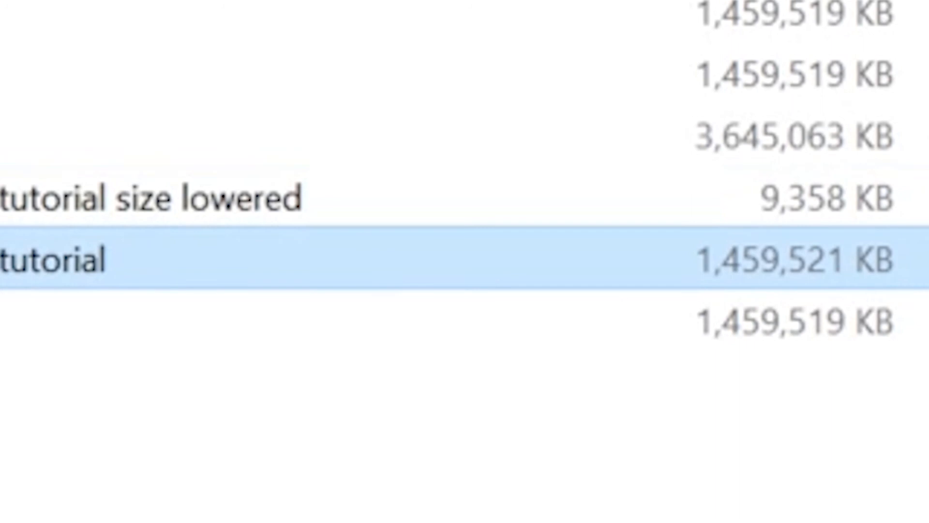
right_click(7, 251)
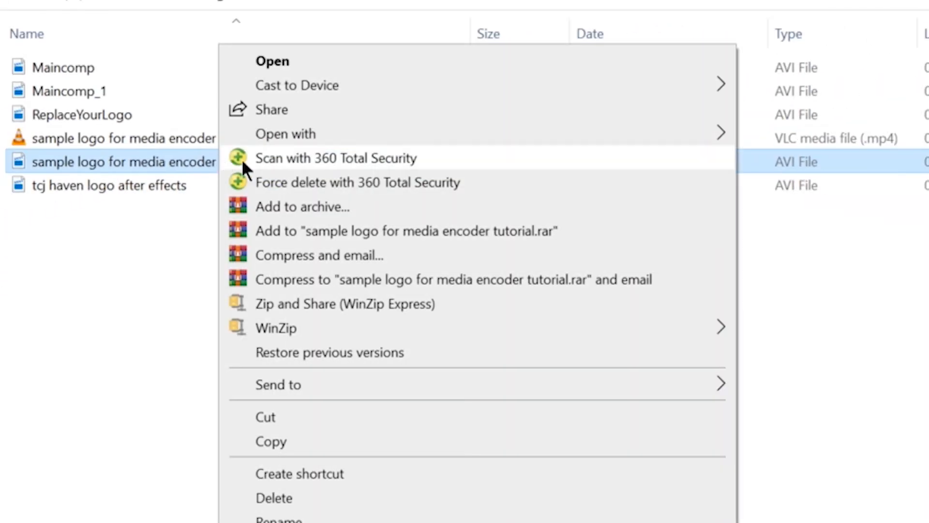
mouse_move(375, 136)
left_click(825, 184)
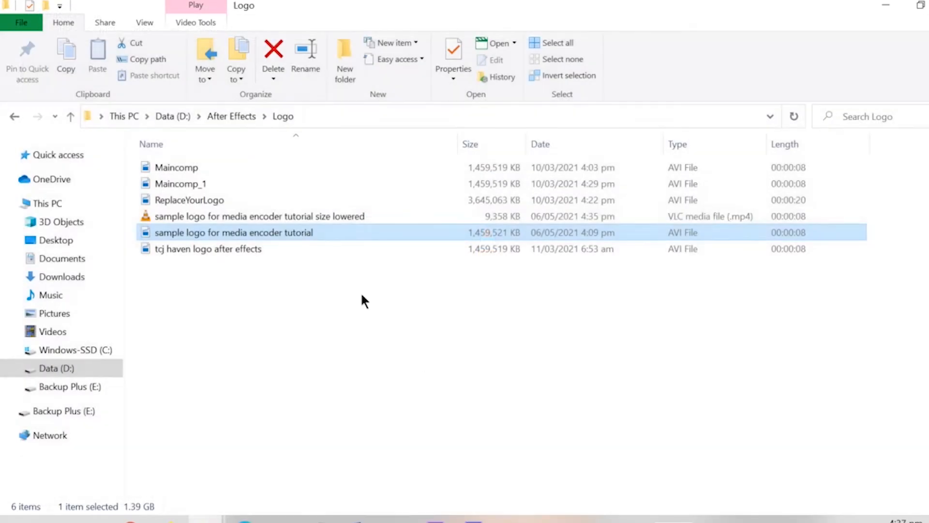
left_click(320, 217)
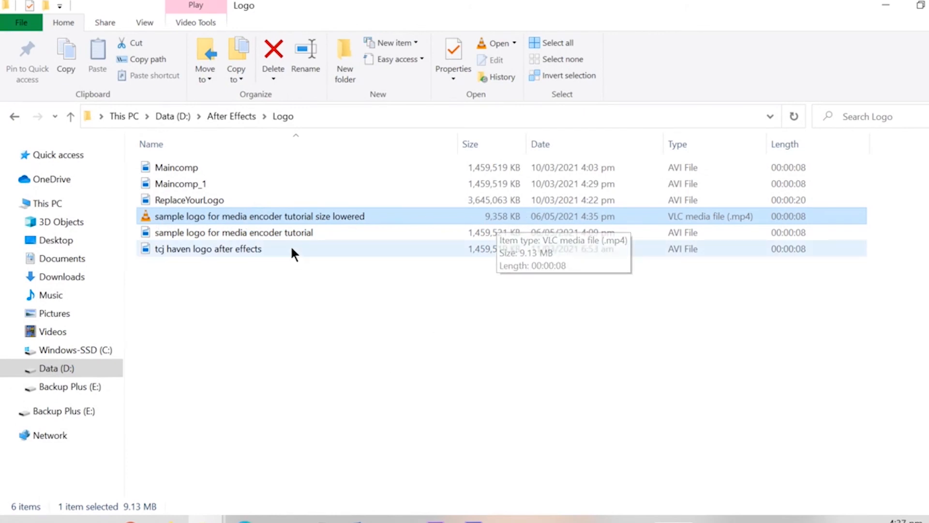
Open the "sample logo for media encoder tutorial size lowered" file with VLC media player
right_click(286, 216)
mouse_move(407, 213)
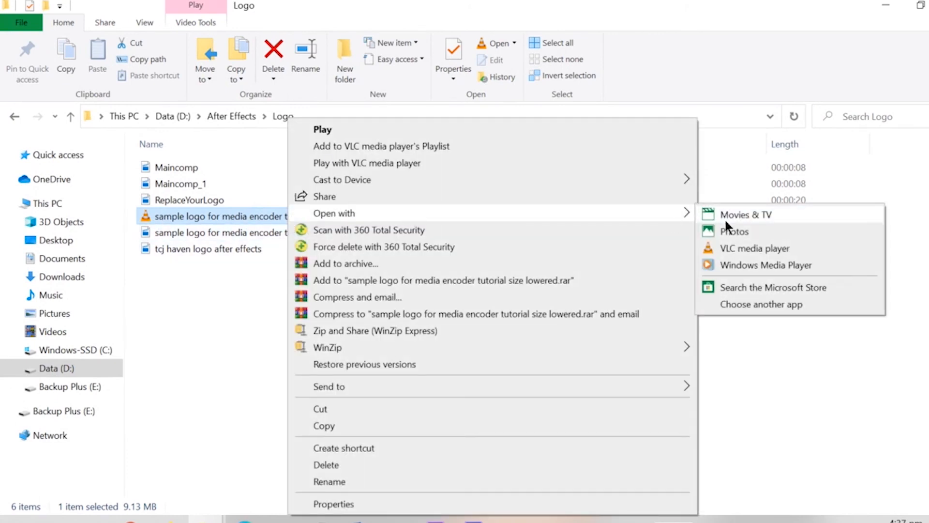
left_click(753, 241)
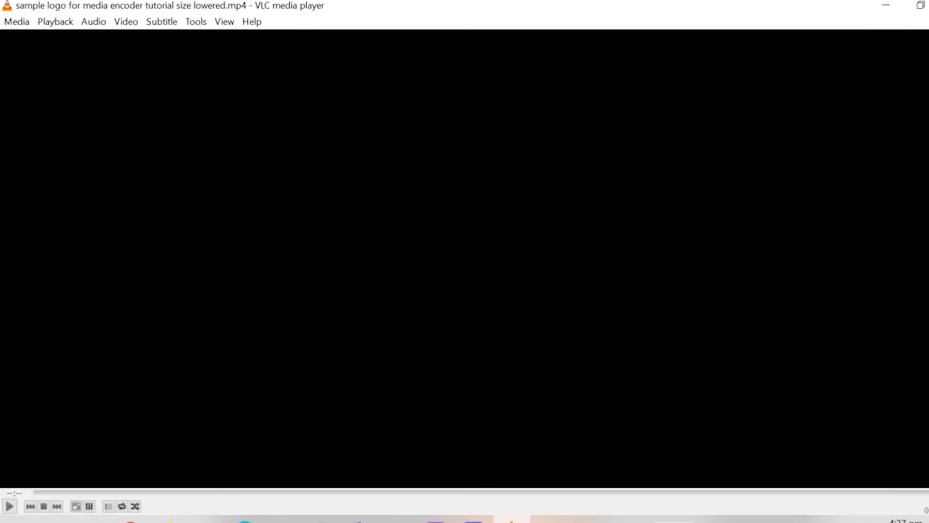